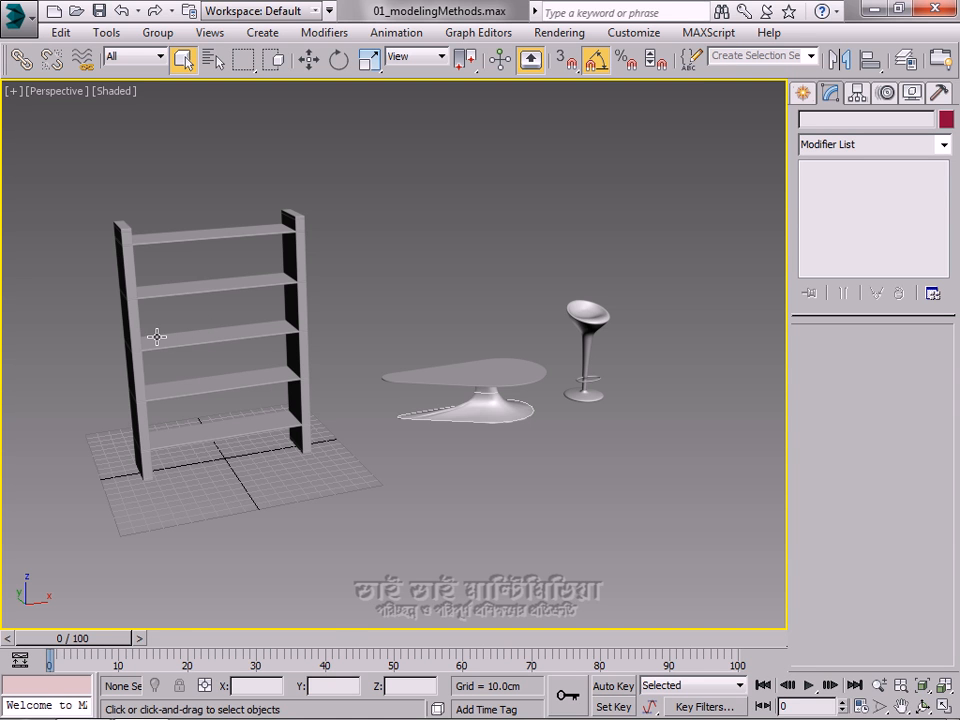
Step: Select the bookcase's top shelf and examine it closely together with its modifier stack
scroll(156, 336, up, 5)
scroll(157, 336, down, 2)
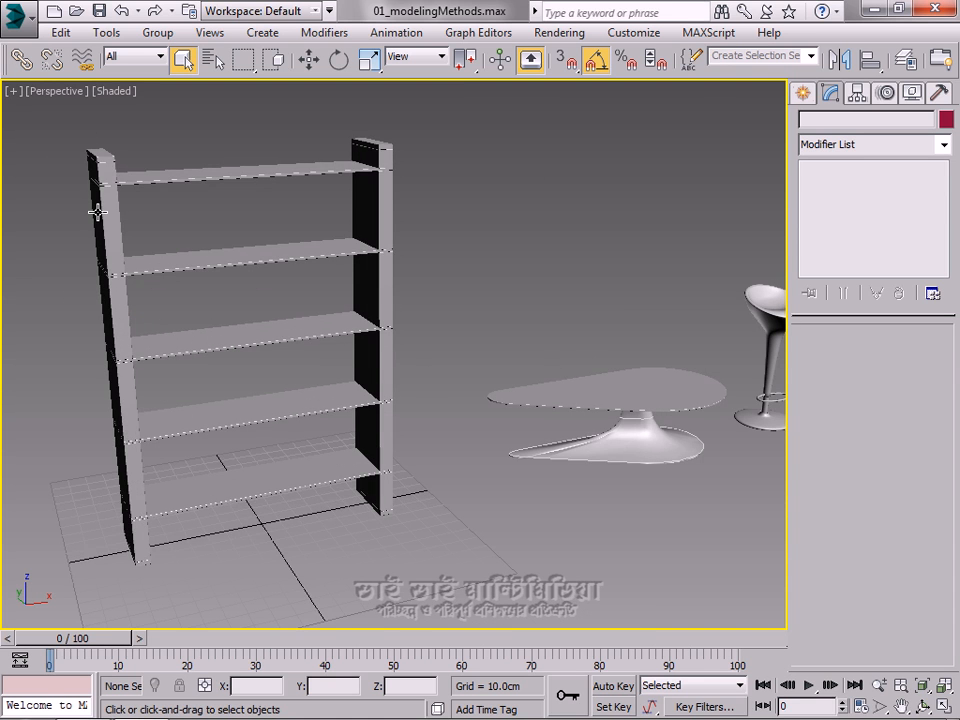
middle_drag(73, 193, 193, 221)
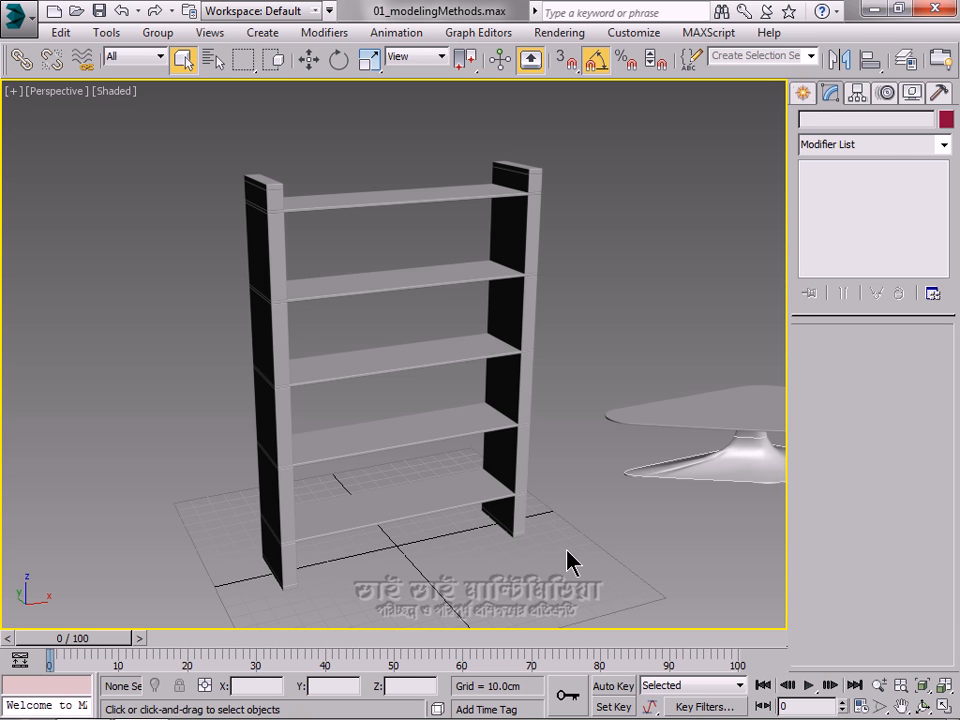
click(351, 201)
scroll(363, 231, up, 5)
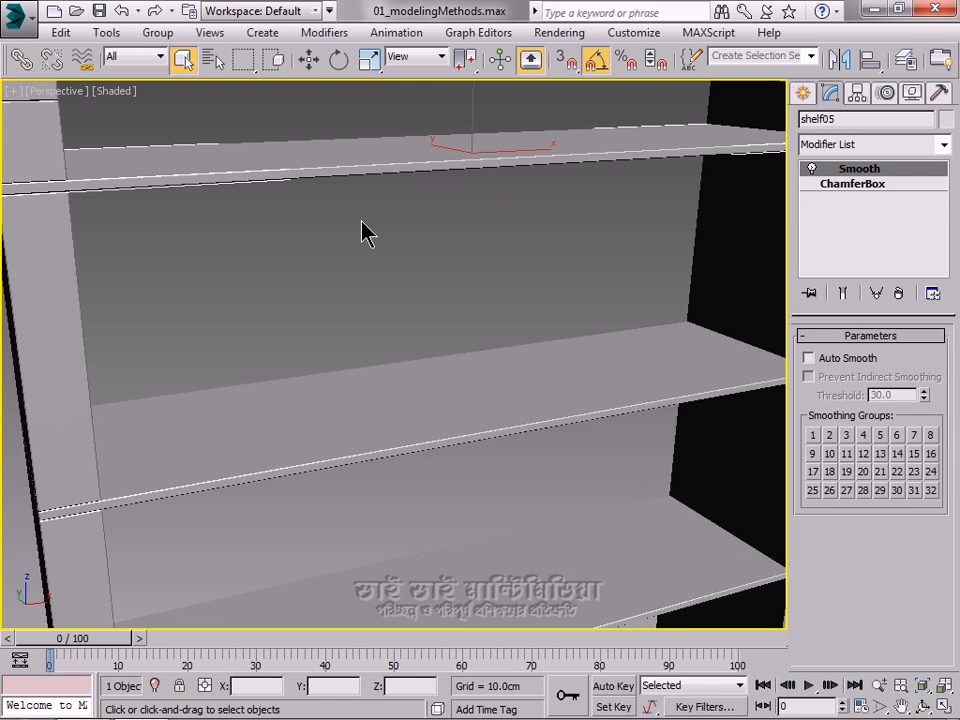
scroll(364, 221, down, 3)
scroll(363, 222, down, 3)
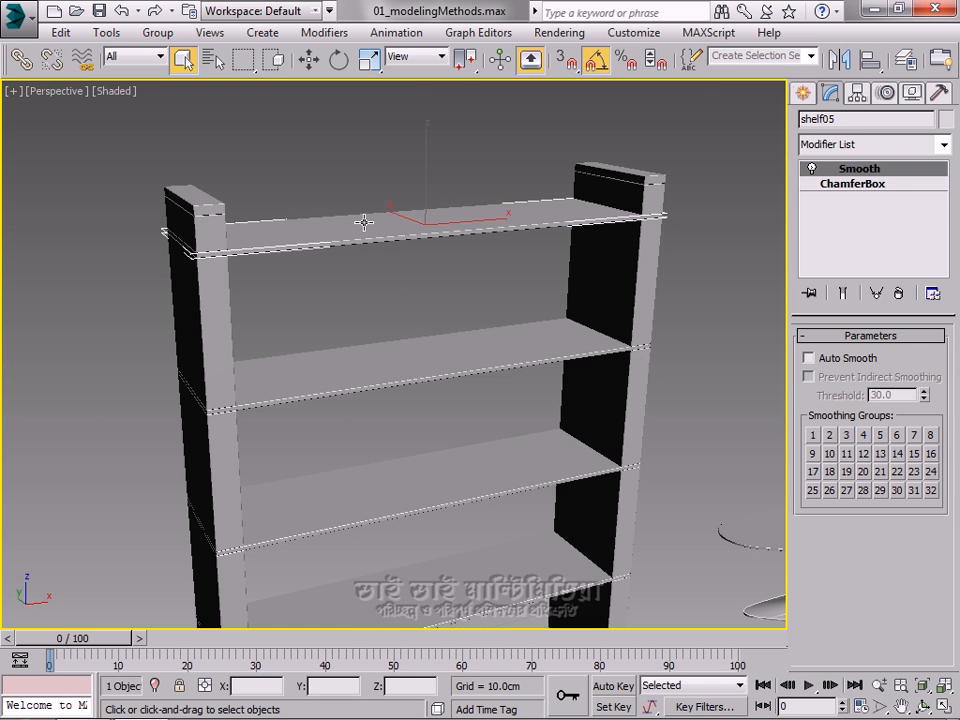
Step: Check the modifier stacks of the bookcase's upright segments and select the second shelf from the top for a close look
click(636, 278)
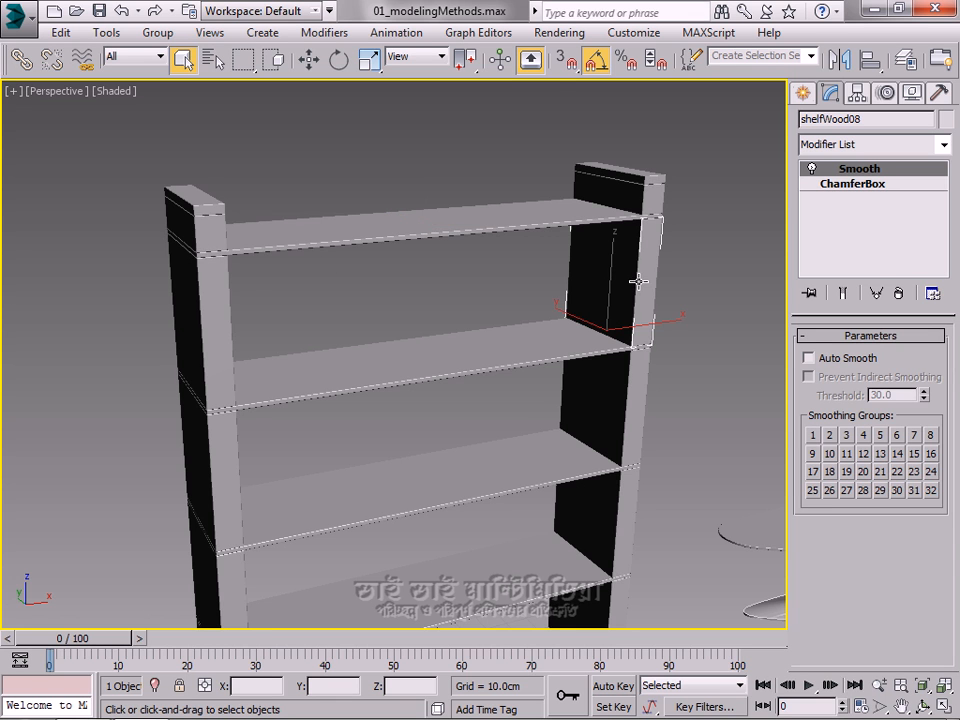
click(463, 371)
click(212, 334)
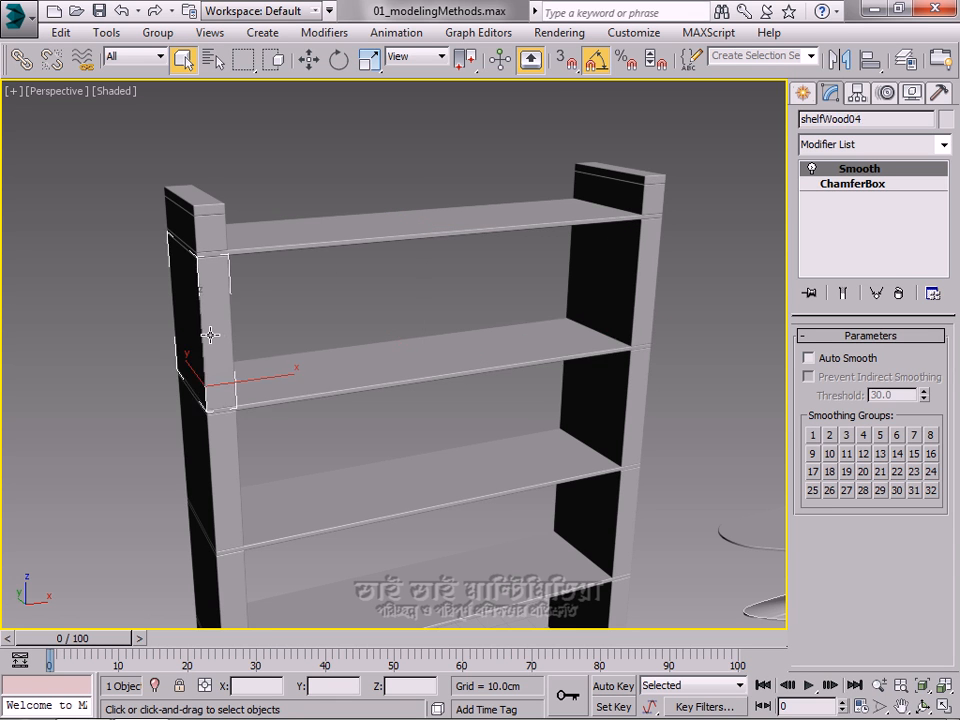
click(226, 455)
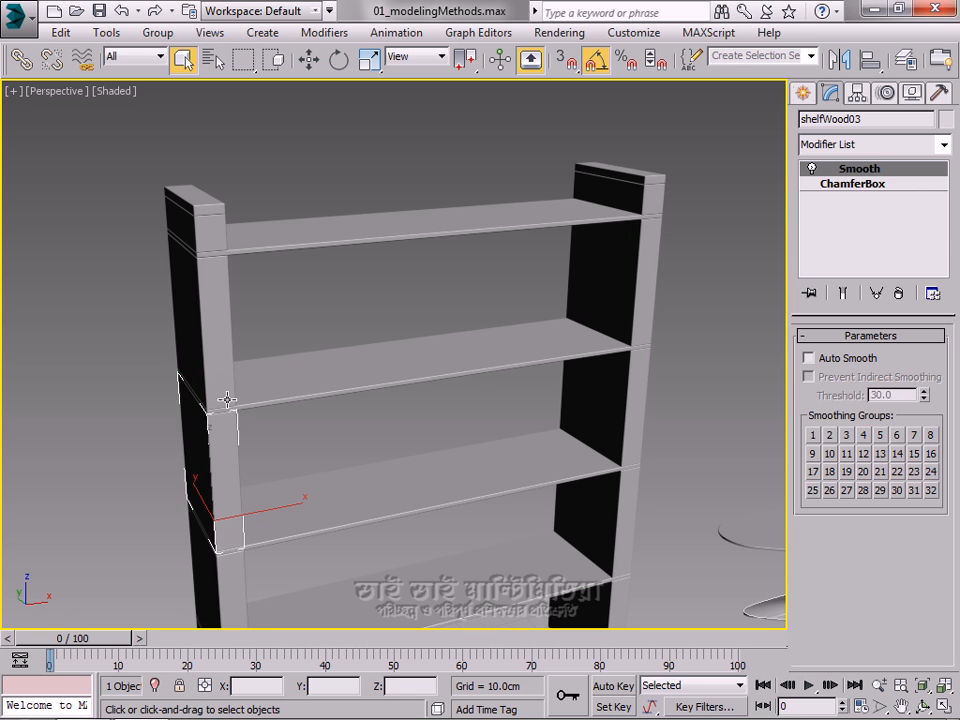
click(305, 391)
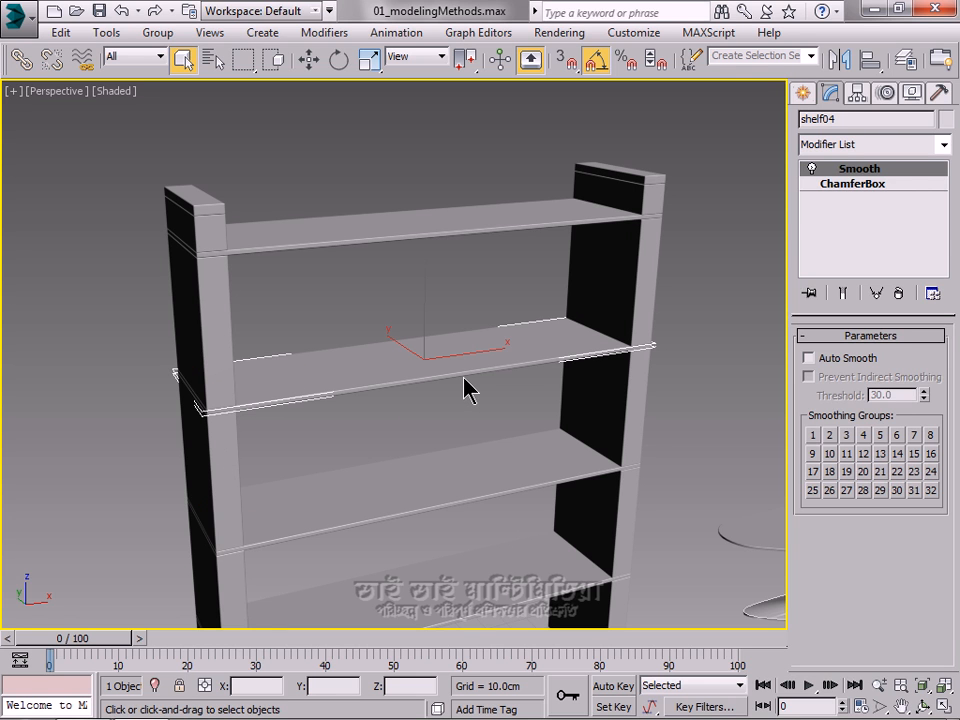
scroll(465, 390, up, 4)
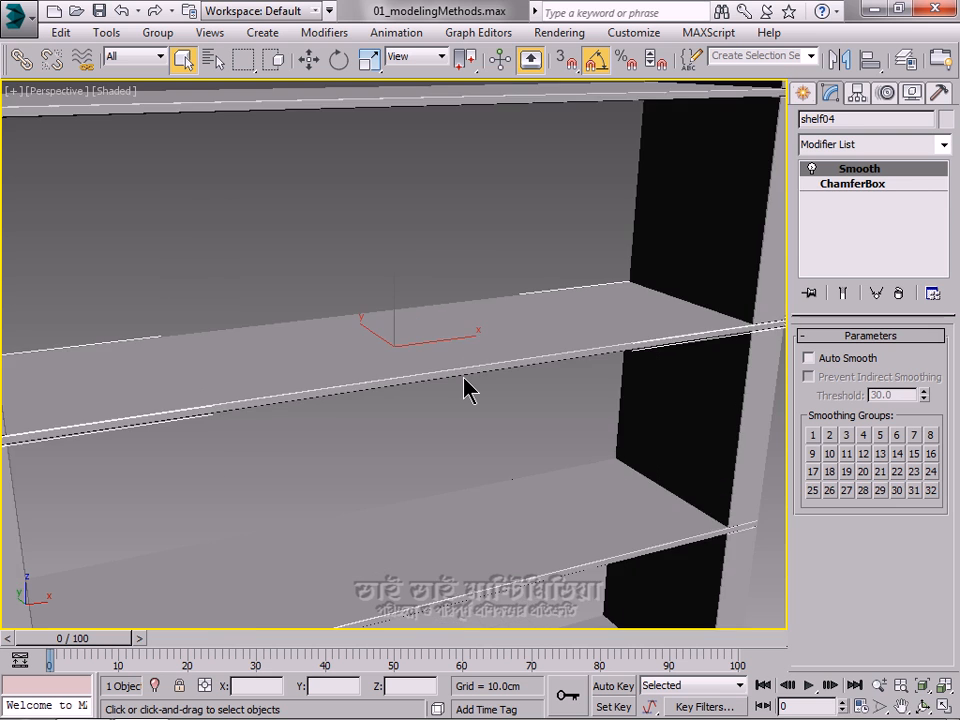
scroll(447, 376, down, 4)
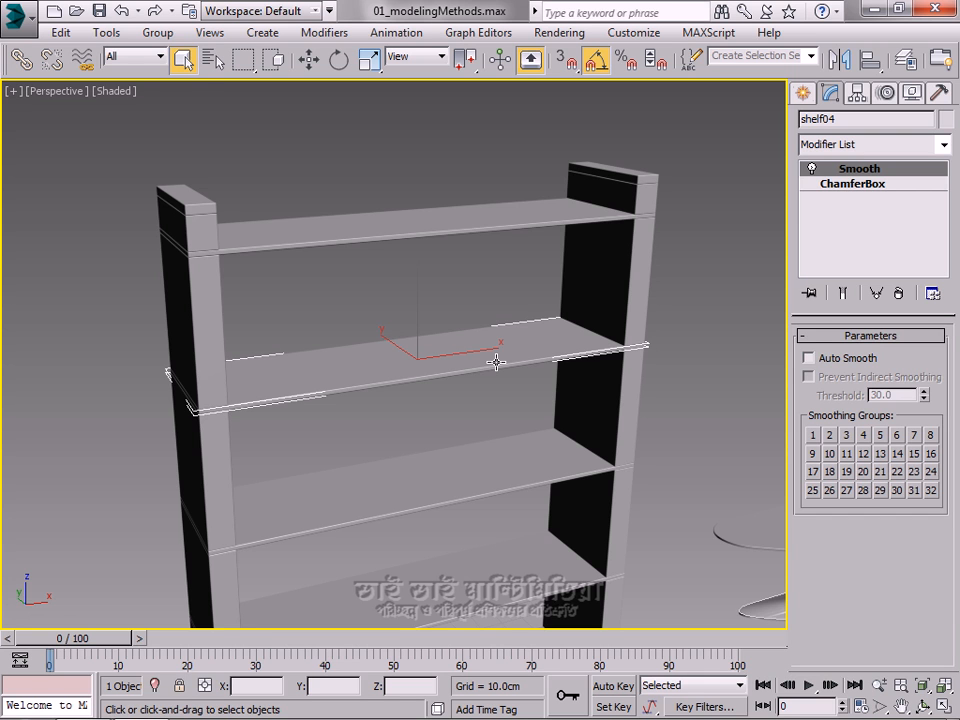
Step: Show edged faces in the Perspective view and examine the chamfered edges of the second shelf from the top
key(F4)
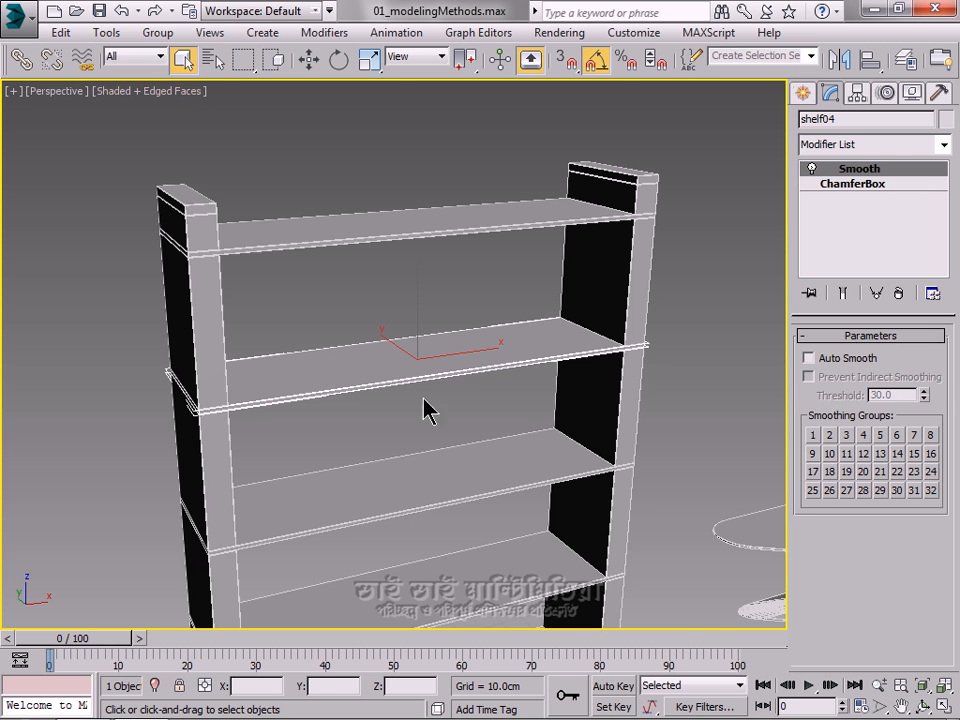
scroll(445, 395, up, 4)
middle_drag(647, 343, 536, 412)
scroll(536, 412, up, 2)
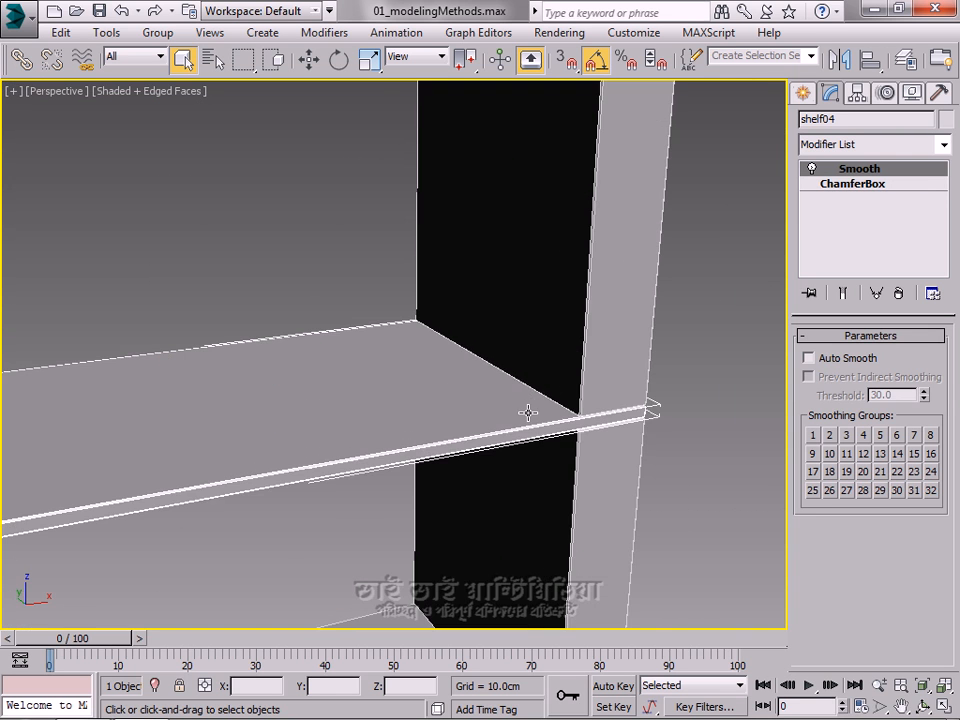
scroll(497, 456, down, 3)
middle_drag(365, 456, 453, 338)
scroll(447, 341, down, 3)
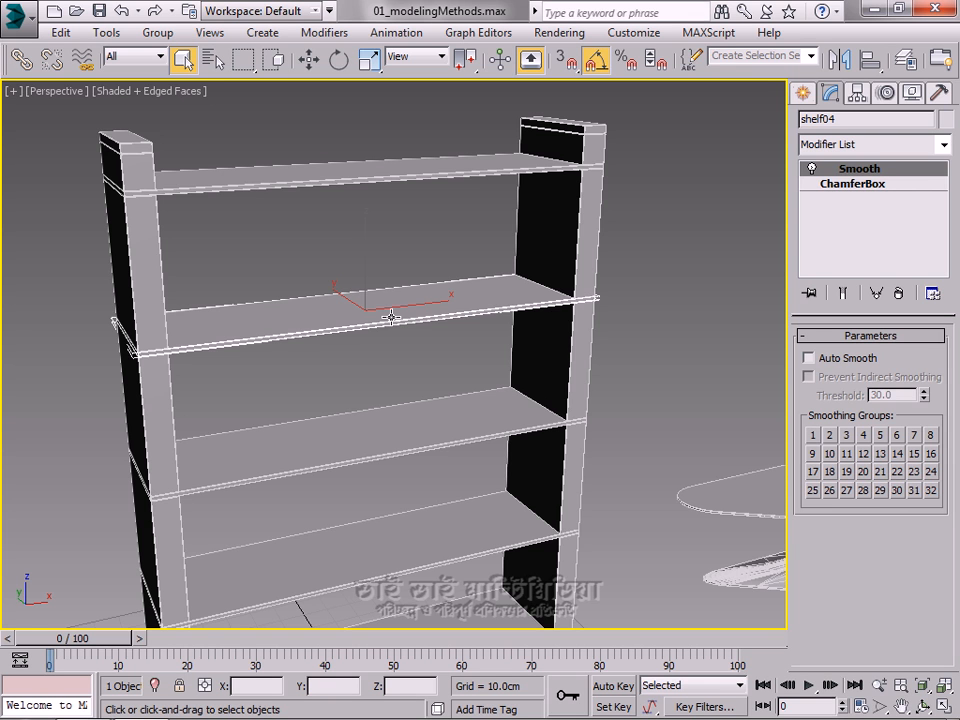
Step: Select the cocktail table's base and frame it in the Perspective view
scroll(391, 317, down, 5)
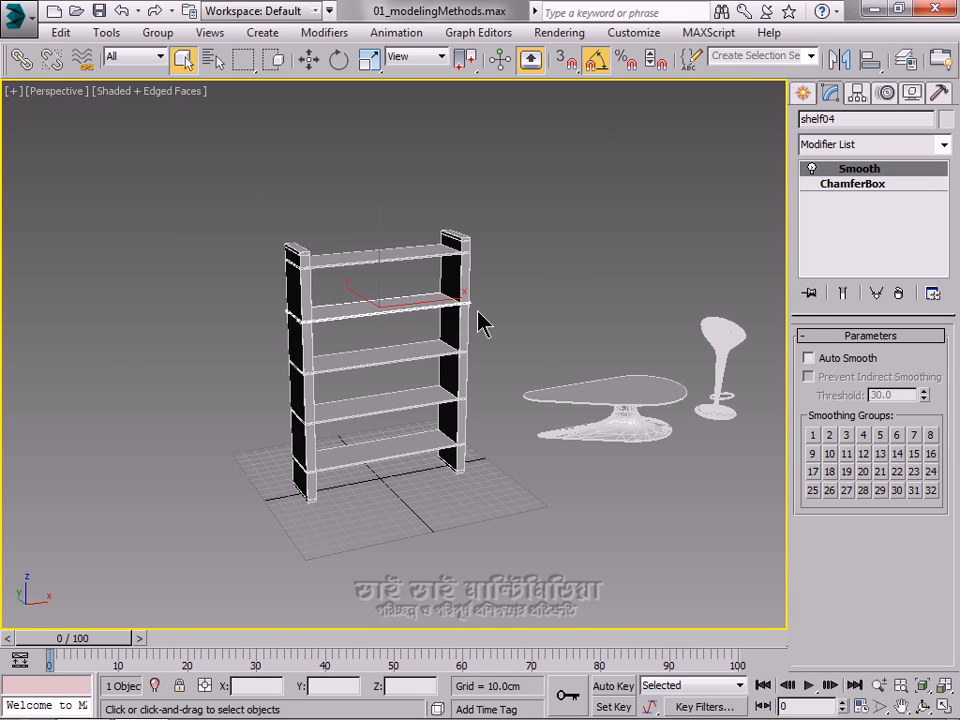
middle_drag(557, 332, 306, 332)
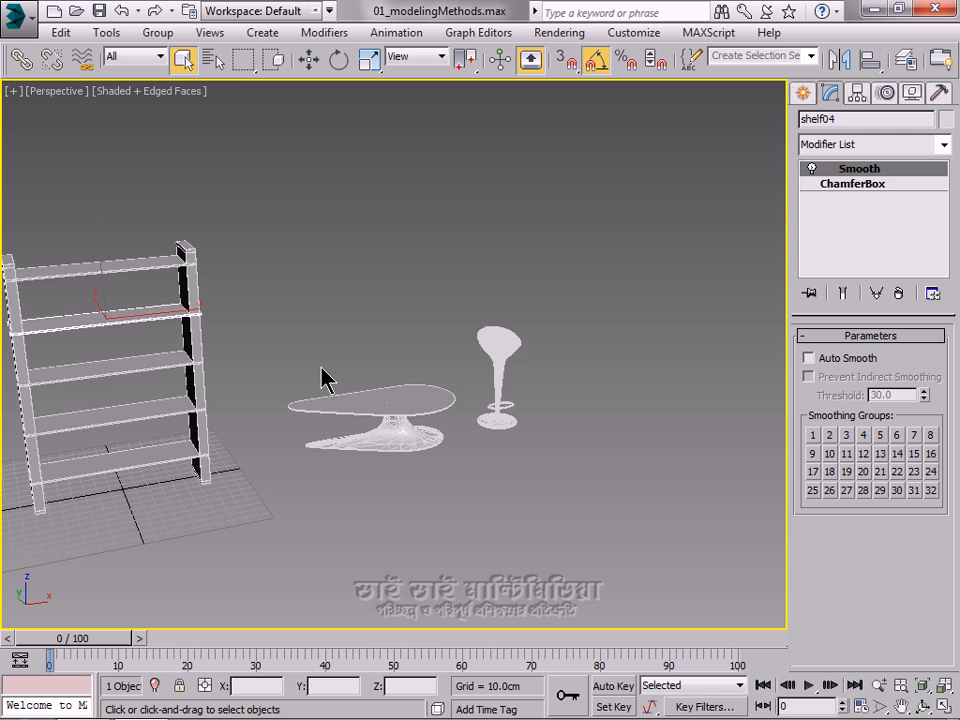
scroll(323, 377, up, 3)
scroll(441, 377, up, 2)
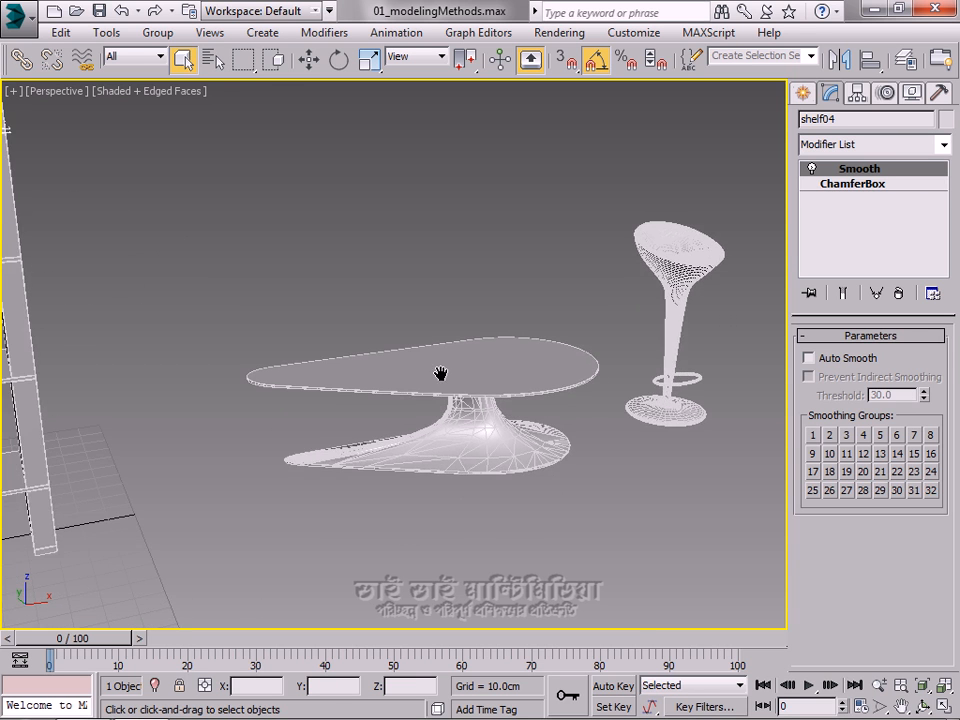
scroll(441, 373, up, 2)
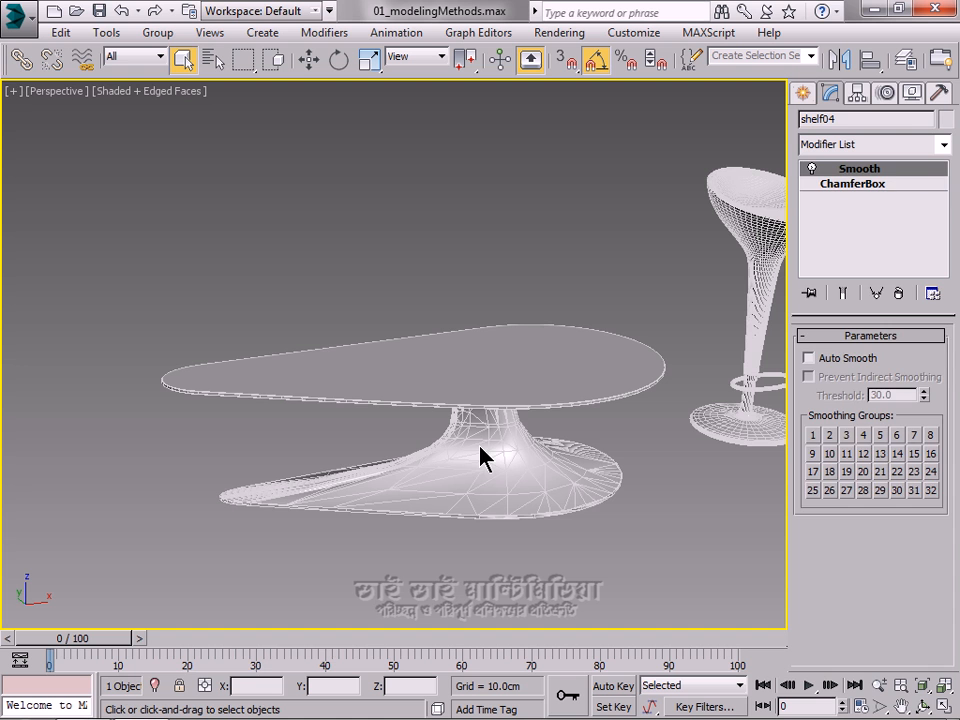
click(516, 542)
click(484, 462)
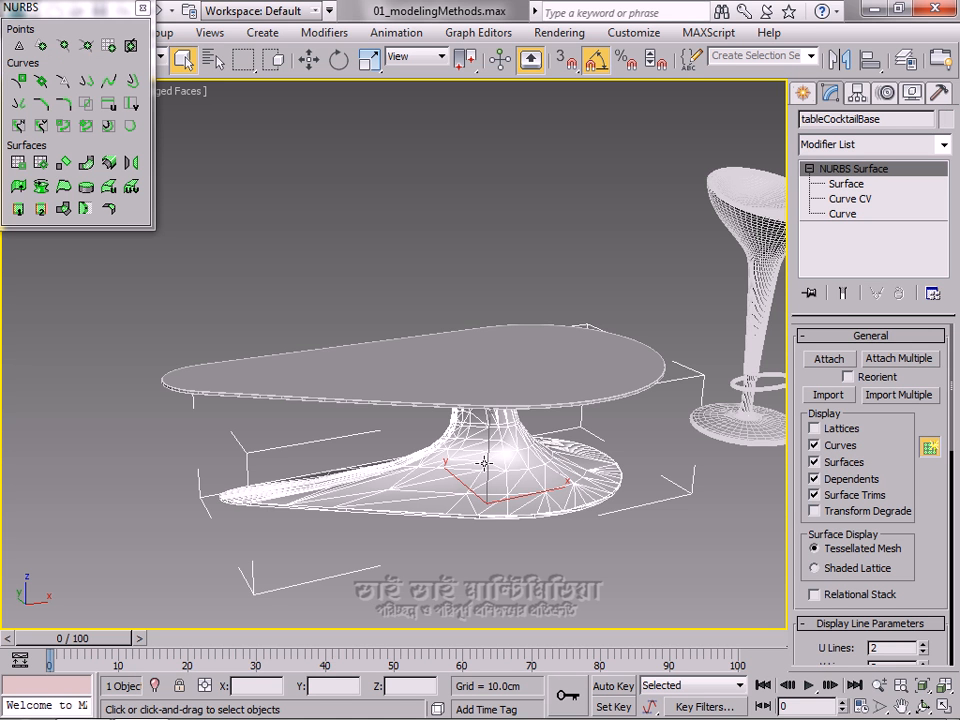
alt+middle_drag(511, 457, 435, 433)
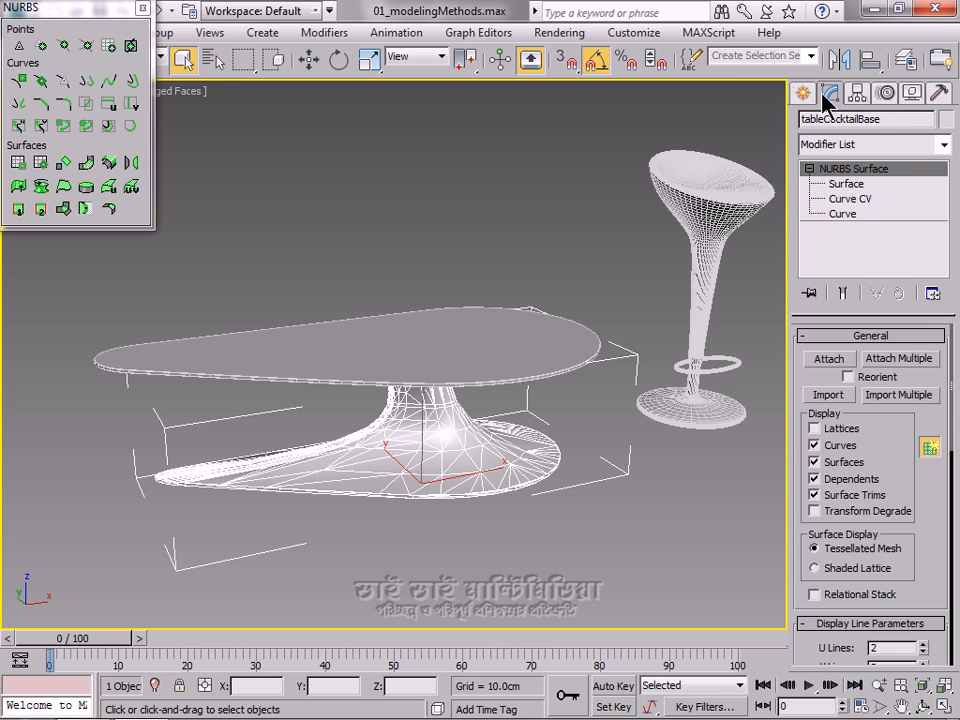
Step: At Curve level, move the table base's upper curve to about X 254 cm and Z 17.5 cm, and try uniformly scaling it
click(843, 214)
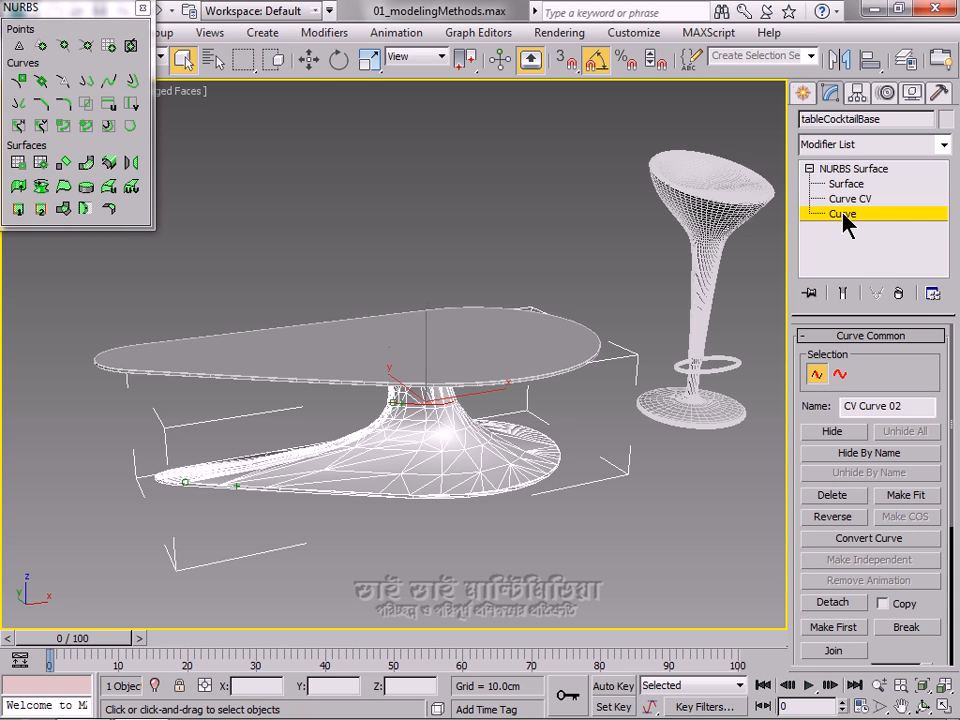
click(310, 62)
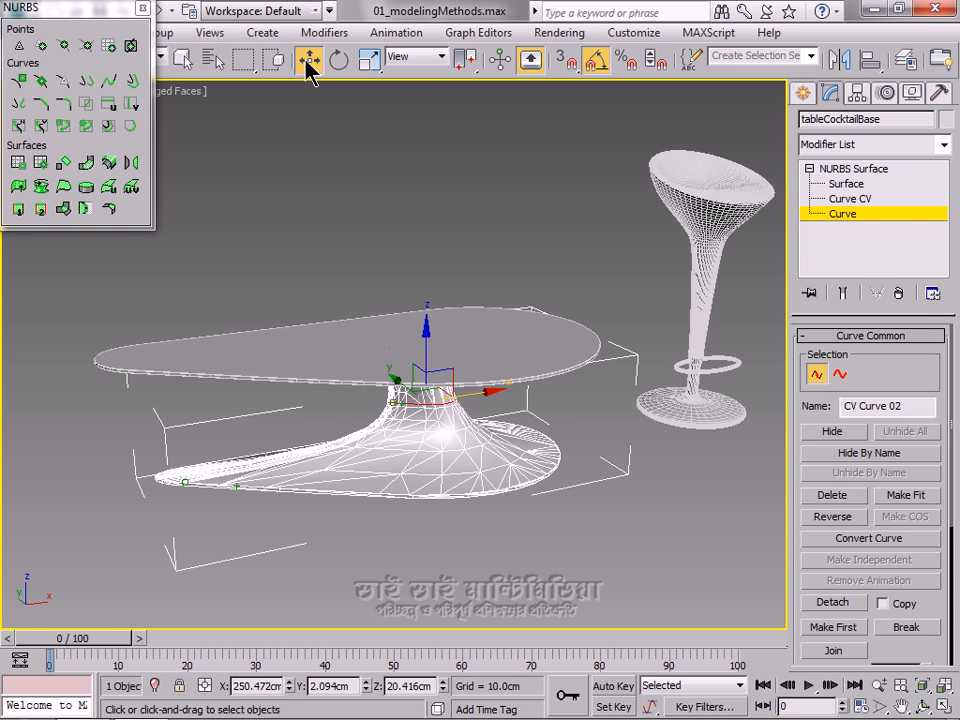
drag(489, 391, 501, 435)
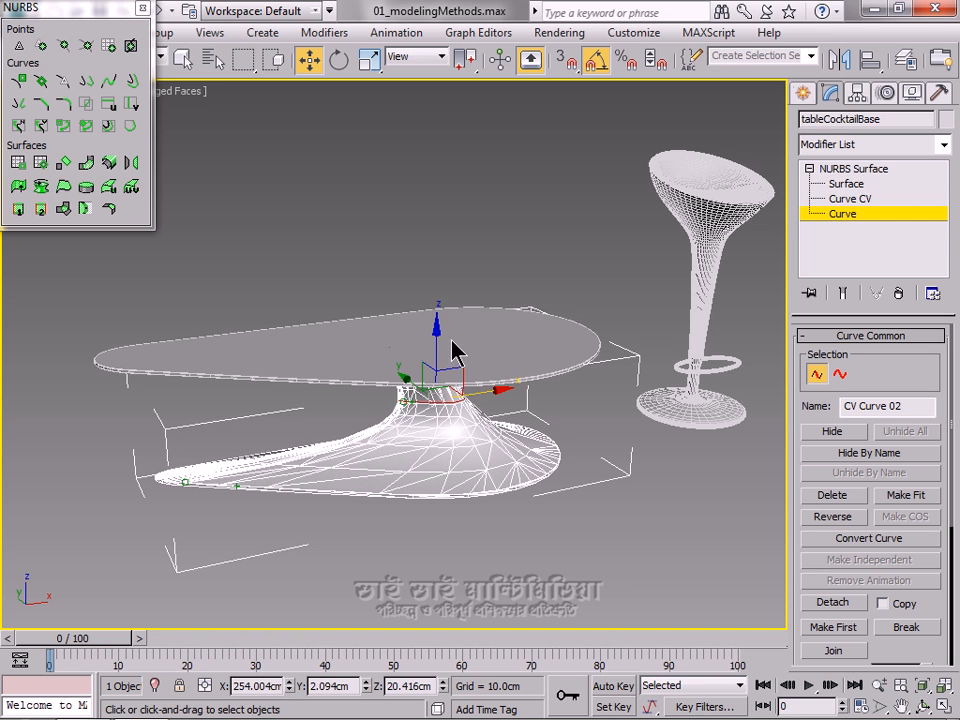
mouse_move(437, 345)
mouse_down()
mouse_move(435, 368)
mouse_move(427, 338)
mouse_up()
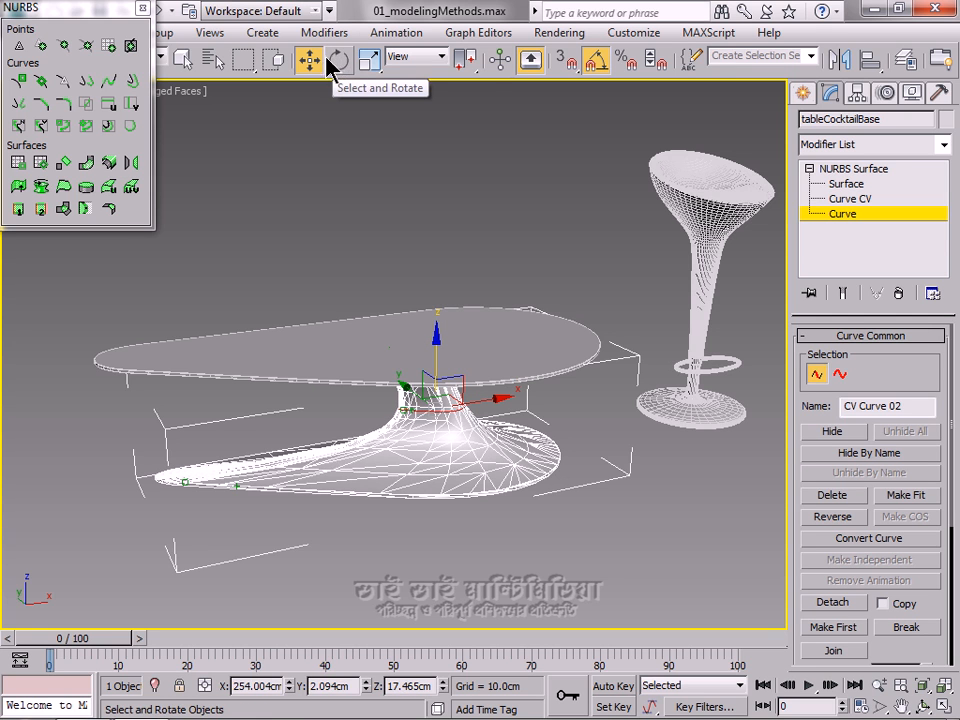
click(369, 60)
drag(443, 411, 432, 463)
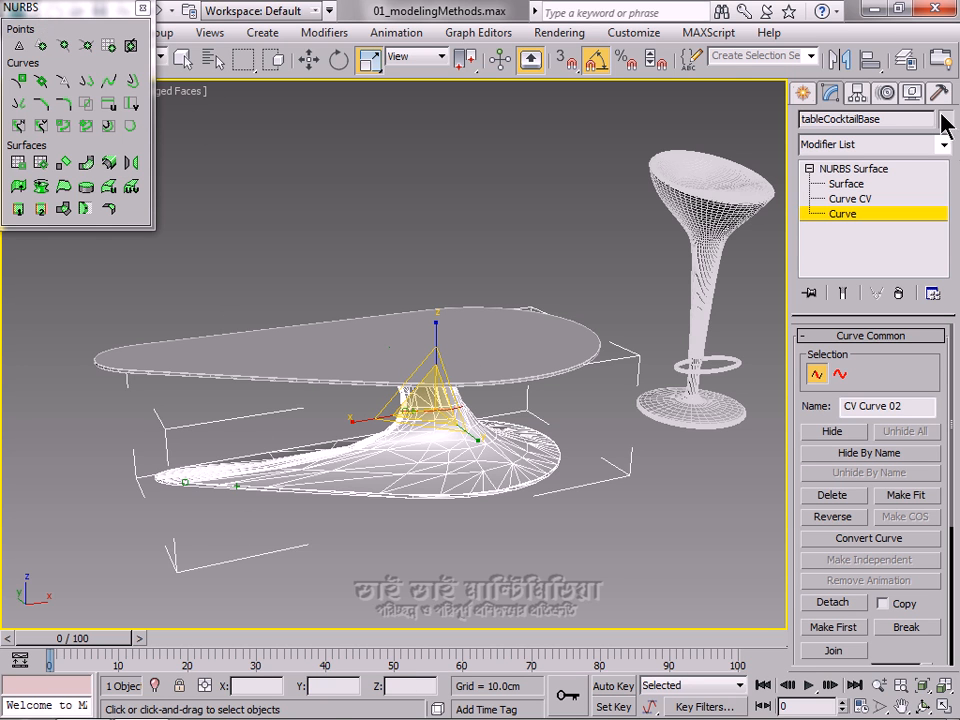
click(804, 96)
click(943, 149)
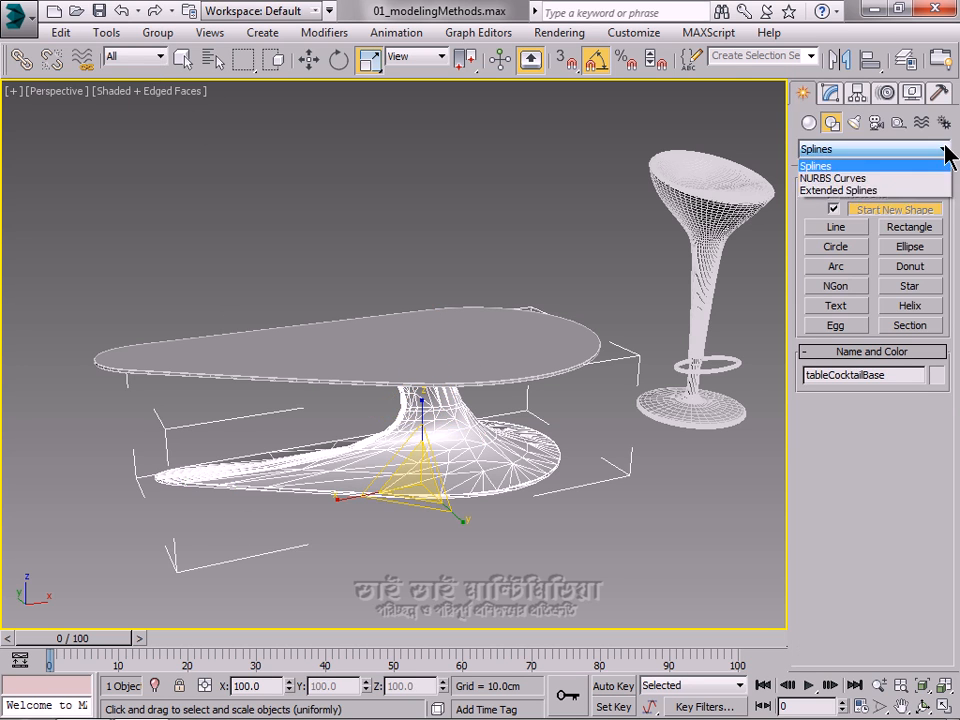
click(848, 180)
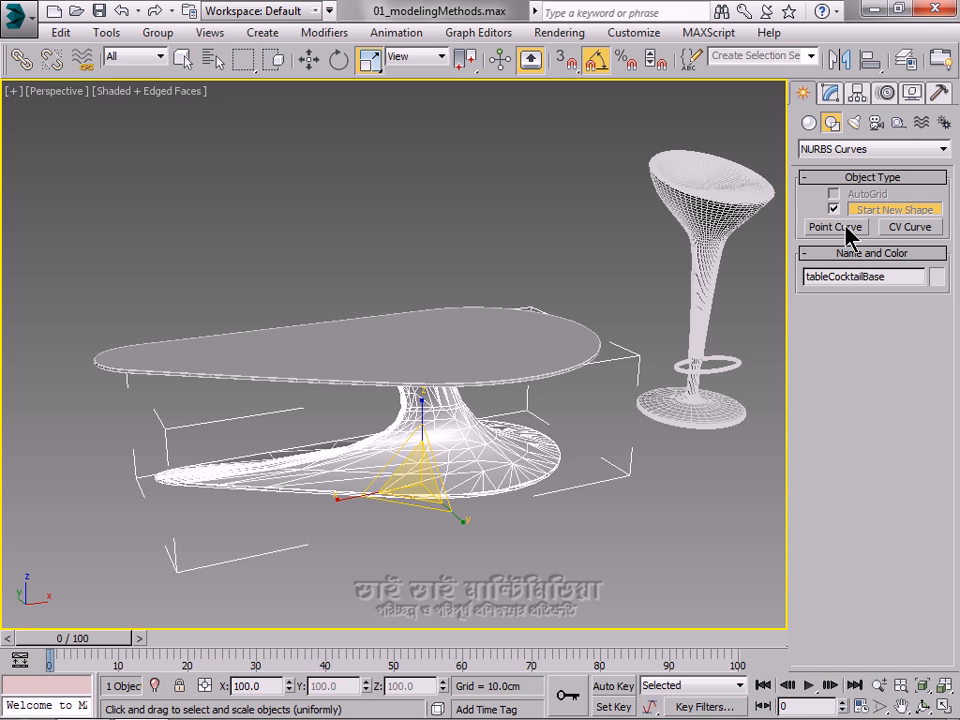
click(838, 227)
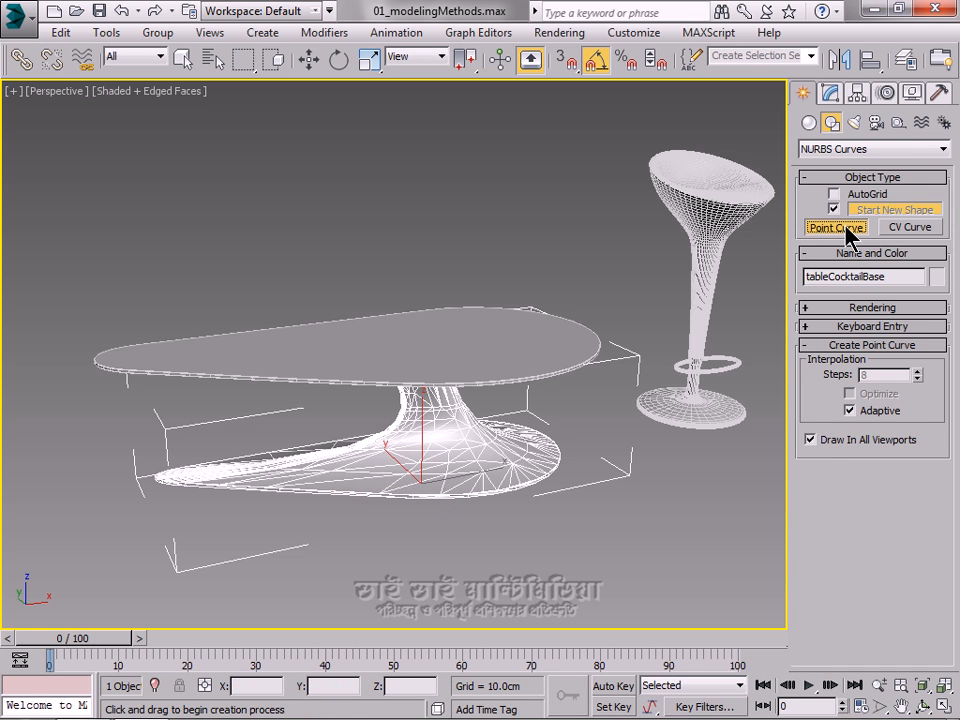
click(843, 215)
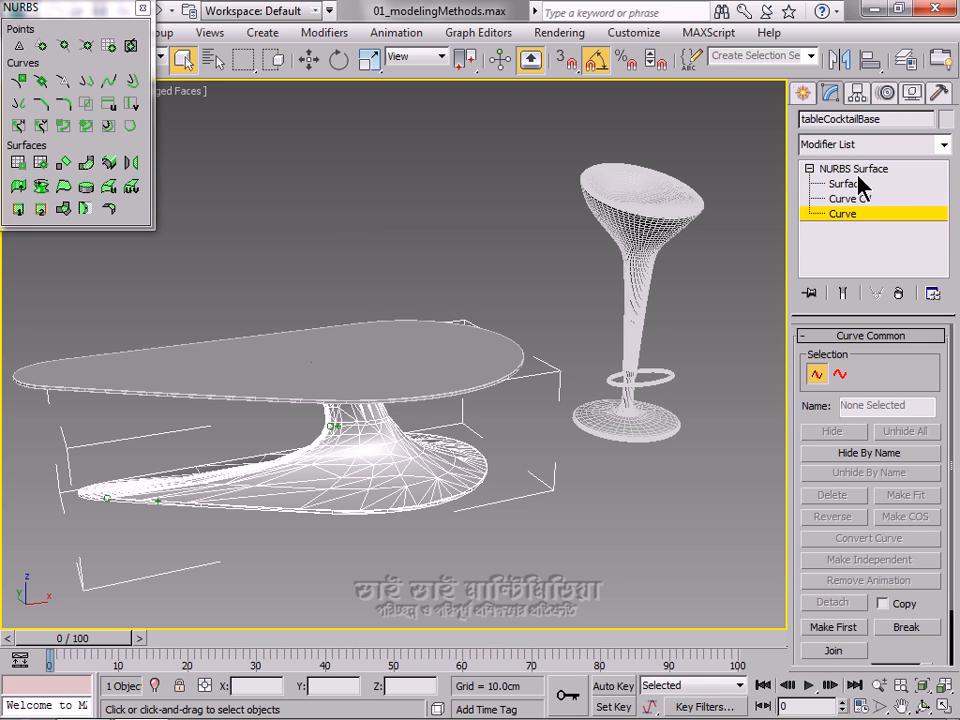
click(850, 169)
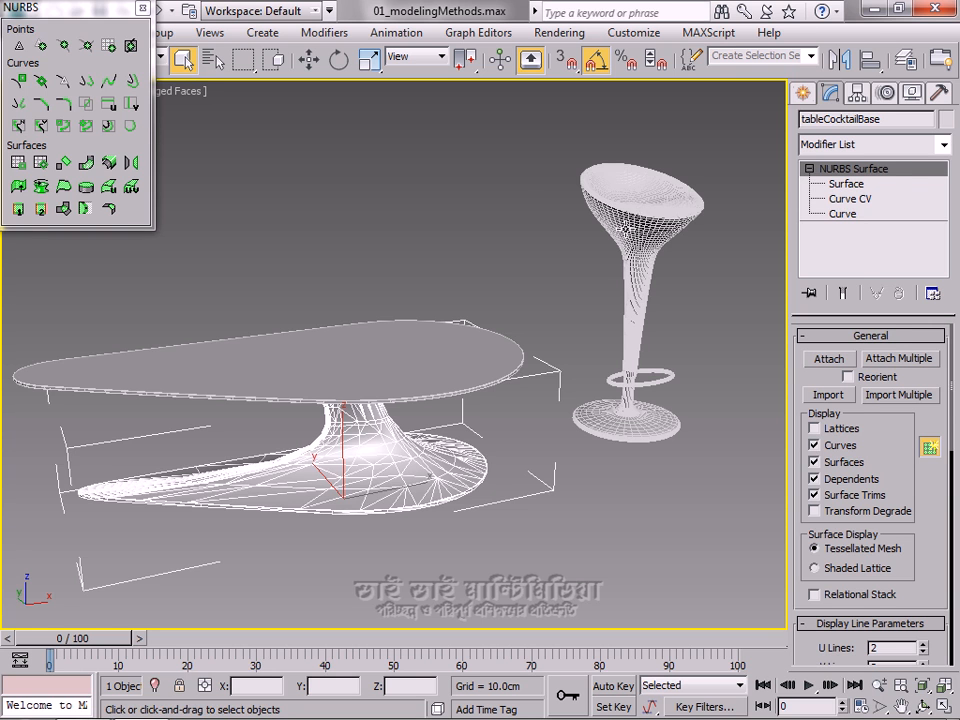
Step: Select the bar stool's seat and frame it closely in the Perspective view
click(626, 229)
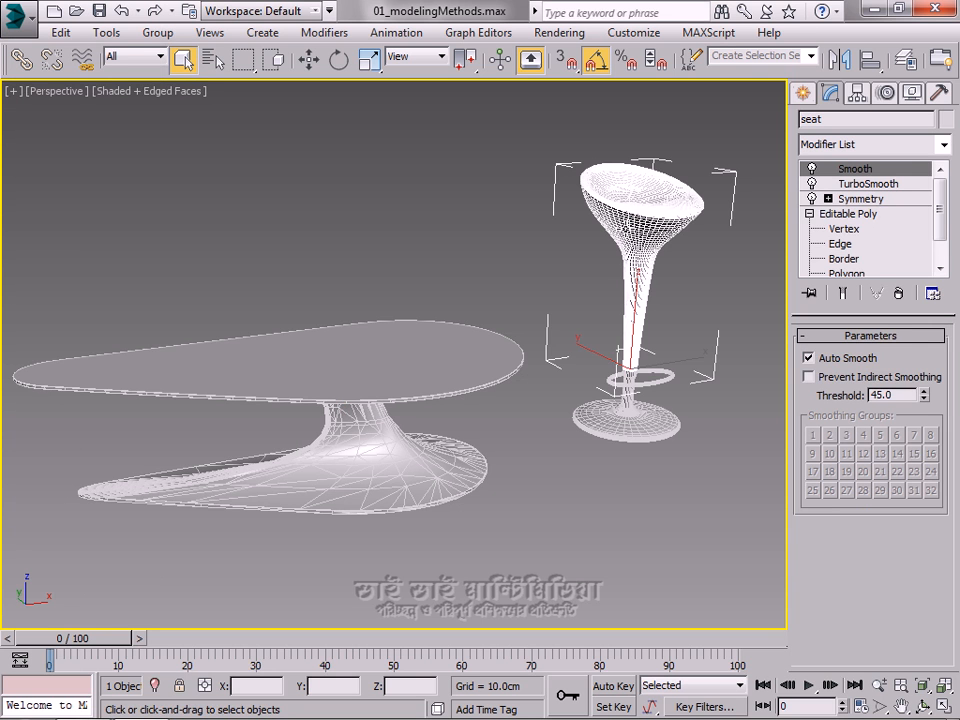
click(663, 480)
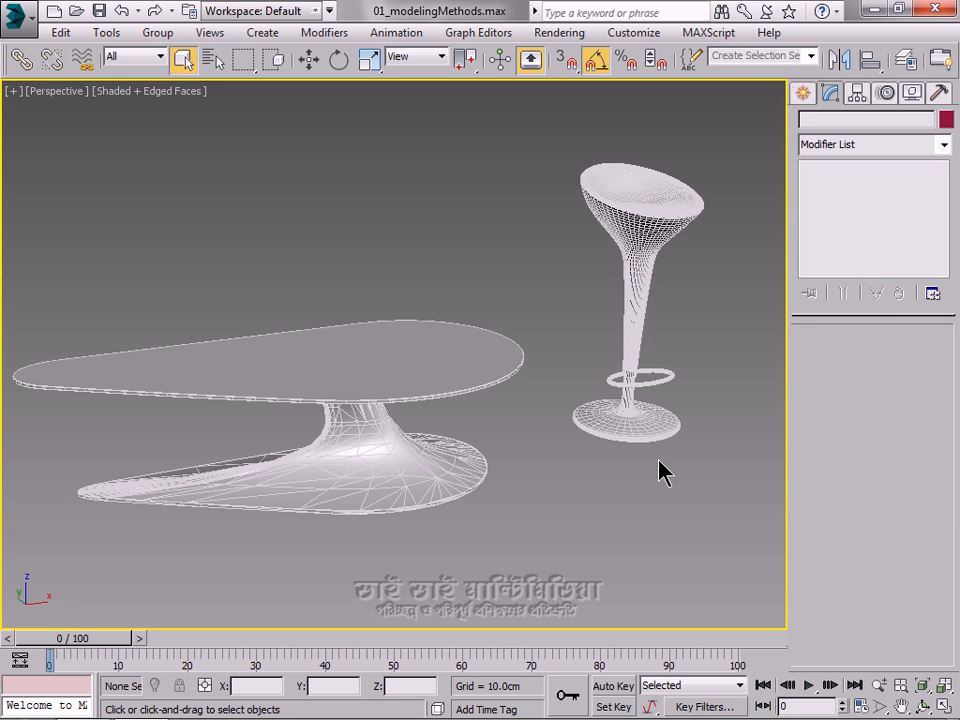
click(620, 203)
middle_drag(666, 210, 319, 326)
scroll(560, 310, up, 5)
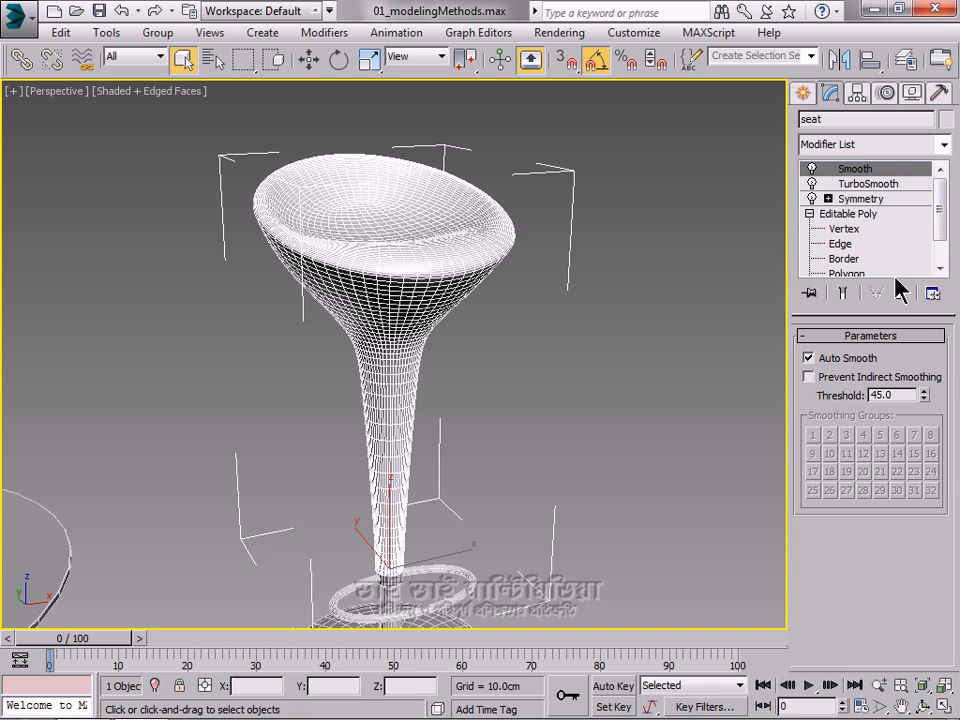
Step: Enlarge the modifier stack display, enter the seat's Editable Poly Vertex level and turn on Show End Result
drag(870, 310, 867, 409)
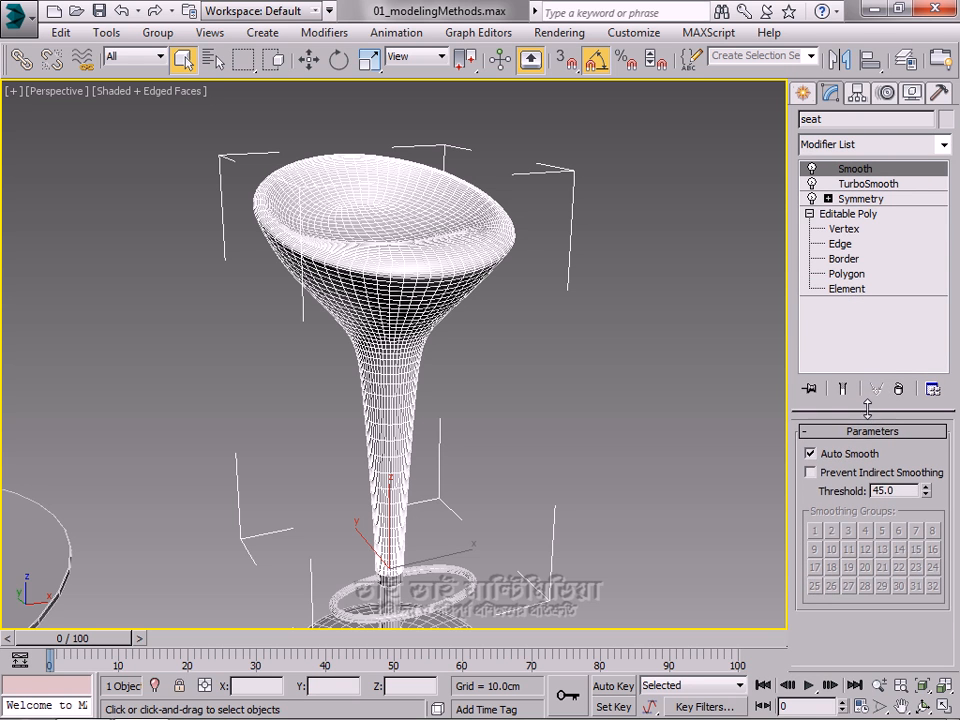
click(843, 229)
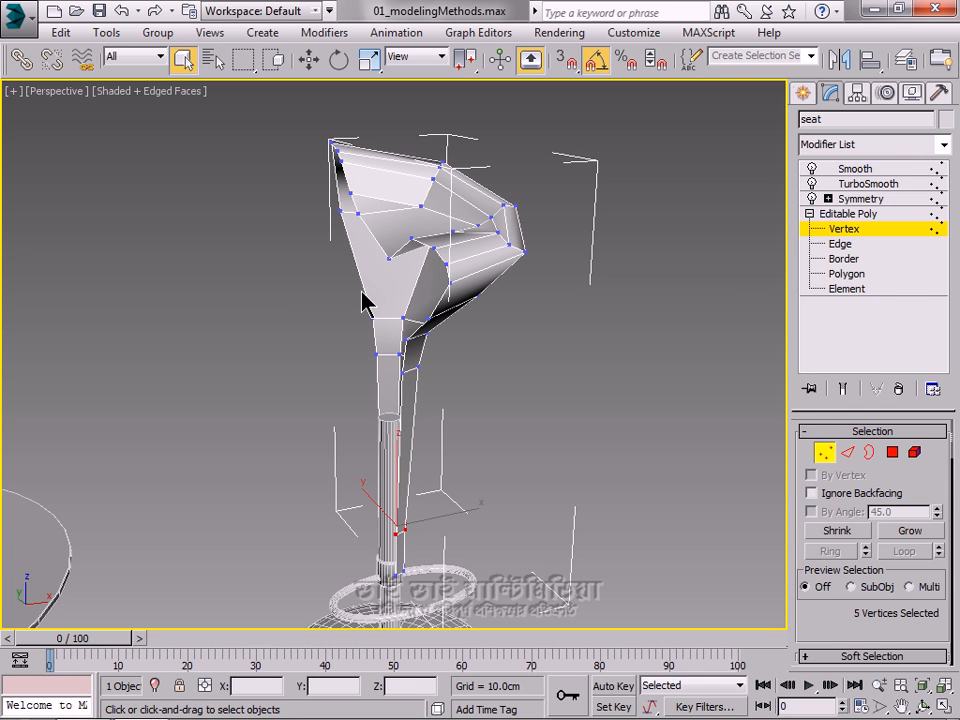
click(843, 390)
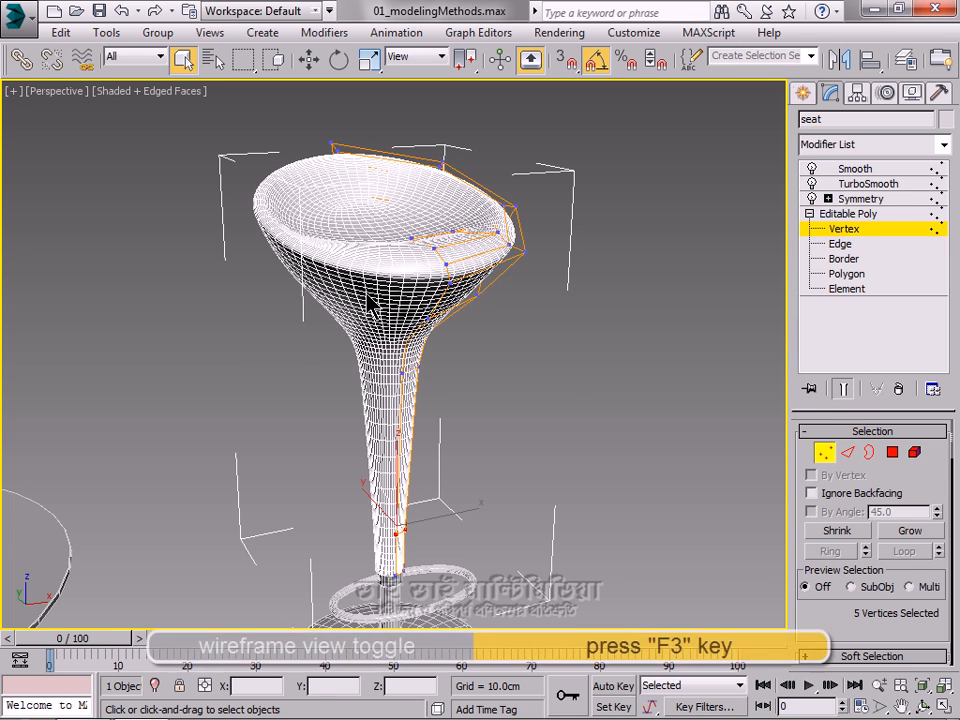
Step: Frame the bar stool's seat closely and switch the Perspective view to wireframe display
middle_drag(540, 246, 489, 349)
scroll(489, 348, up, 5)
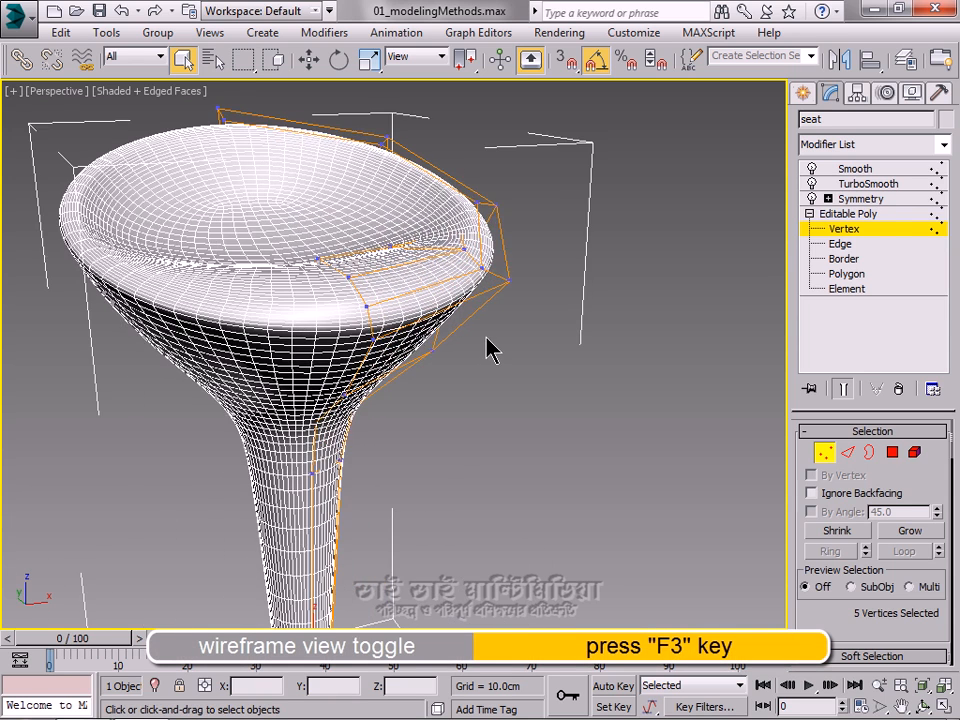
middle_drag(510, 248, 508, 255)
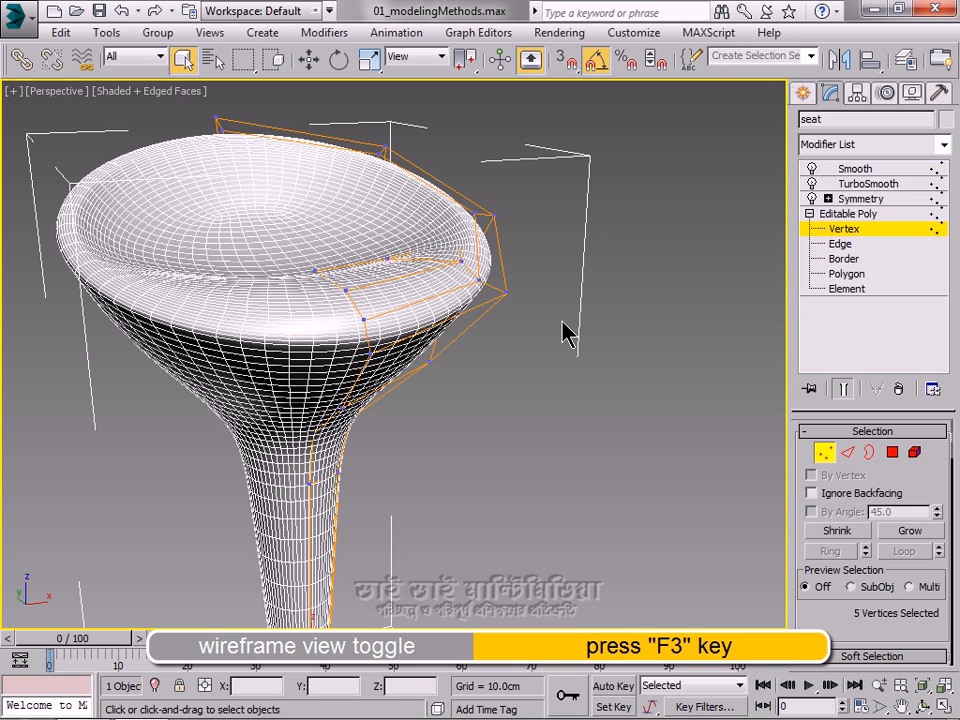
key(F3)
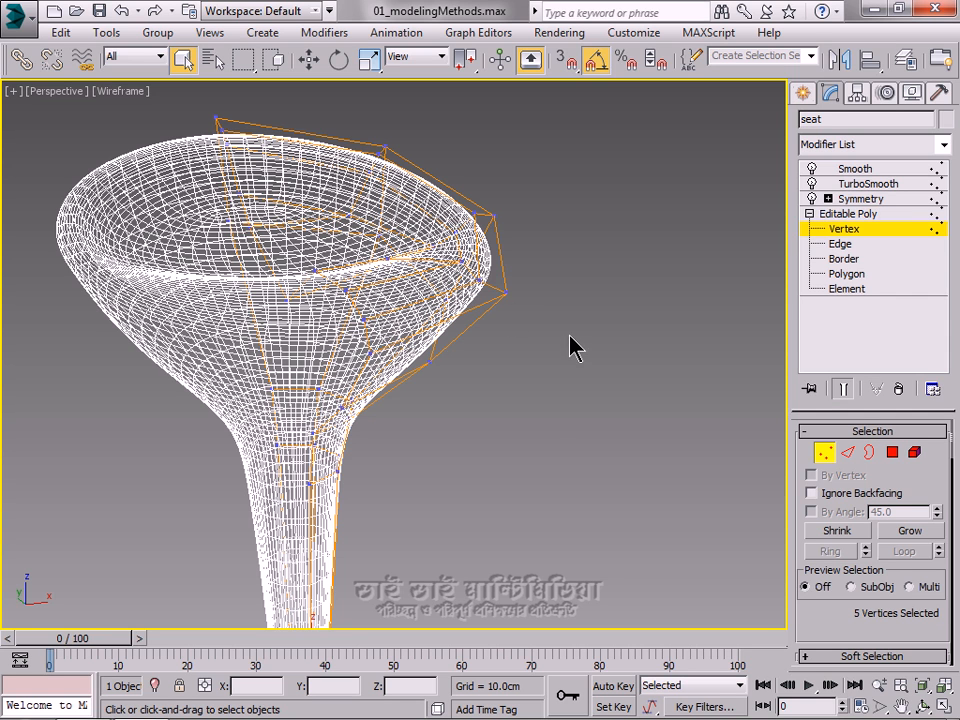
Step: Move the seat's inner front rim vertex to about X 373.2 cm, Z 74.9 cm, and lower the neighbouring front vertex to about Z 76 cm
click(392, 270)
click(310, 62)
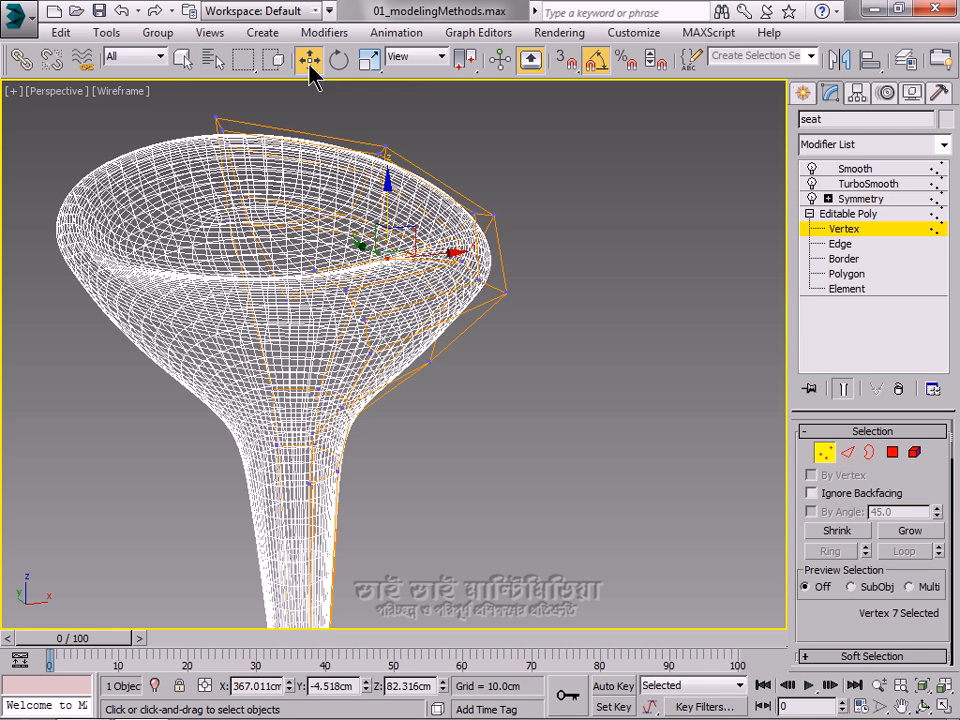
drag(468, 262, 516, 292)
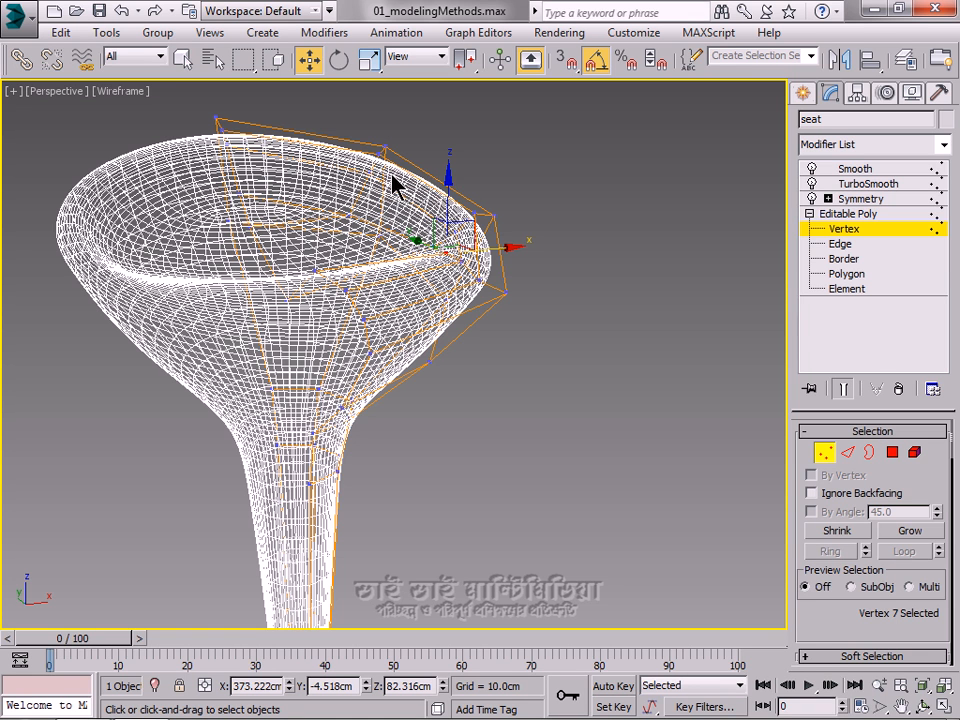
drag(449, 178, 449, 243)
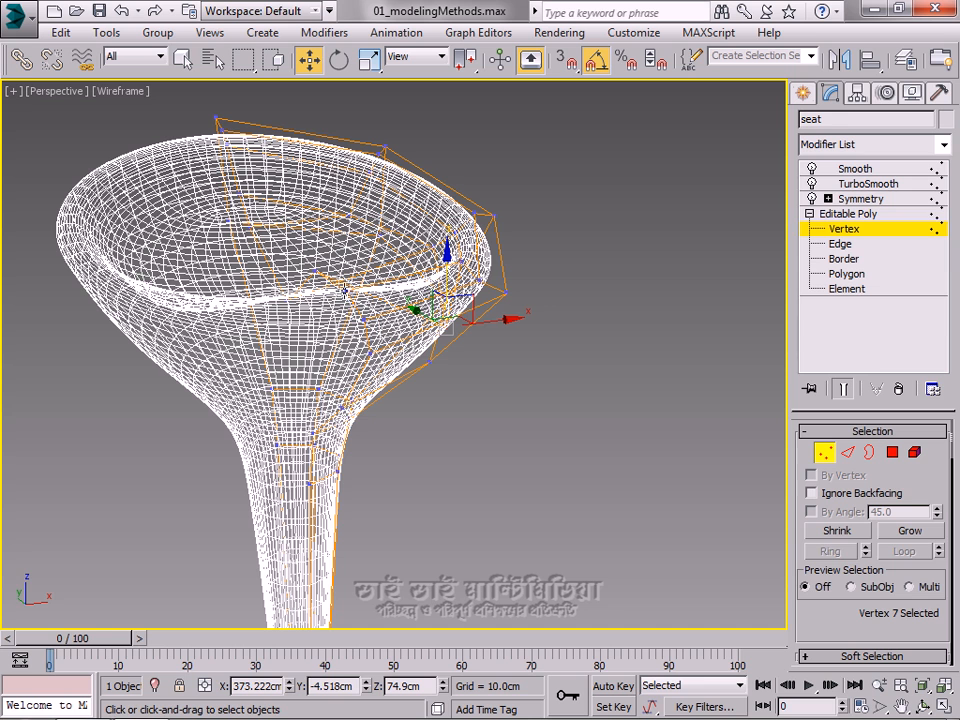
click(345, 291)
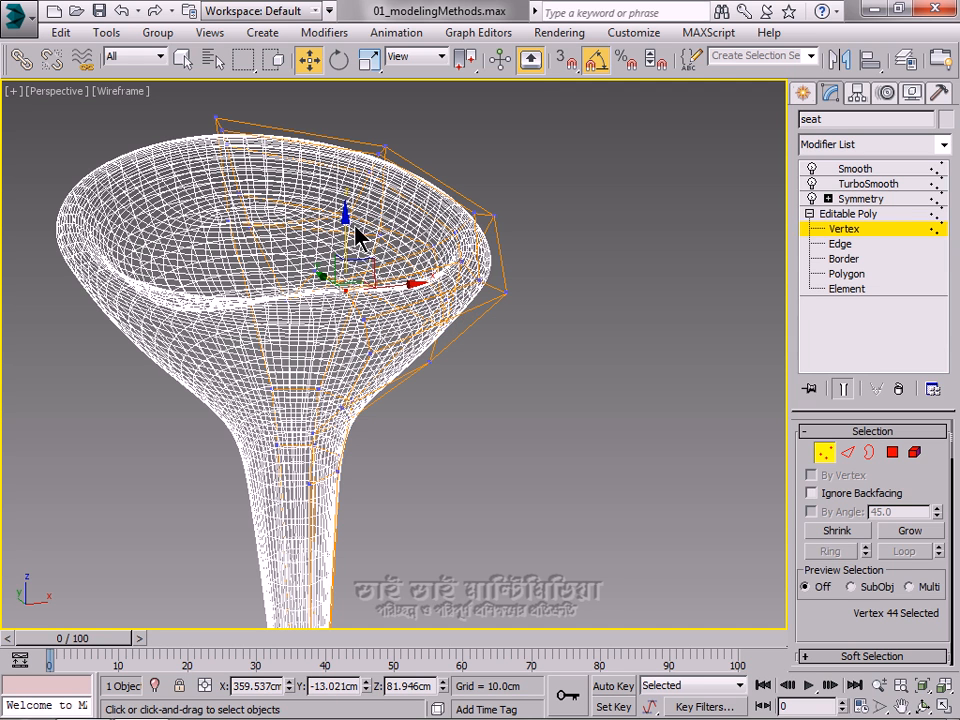
drag(347, 240, 303, 432)
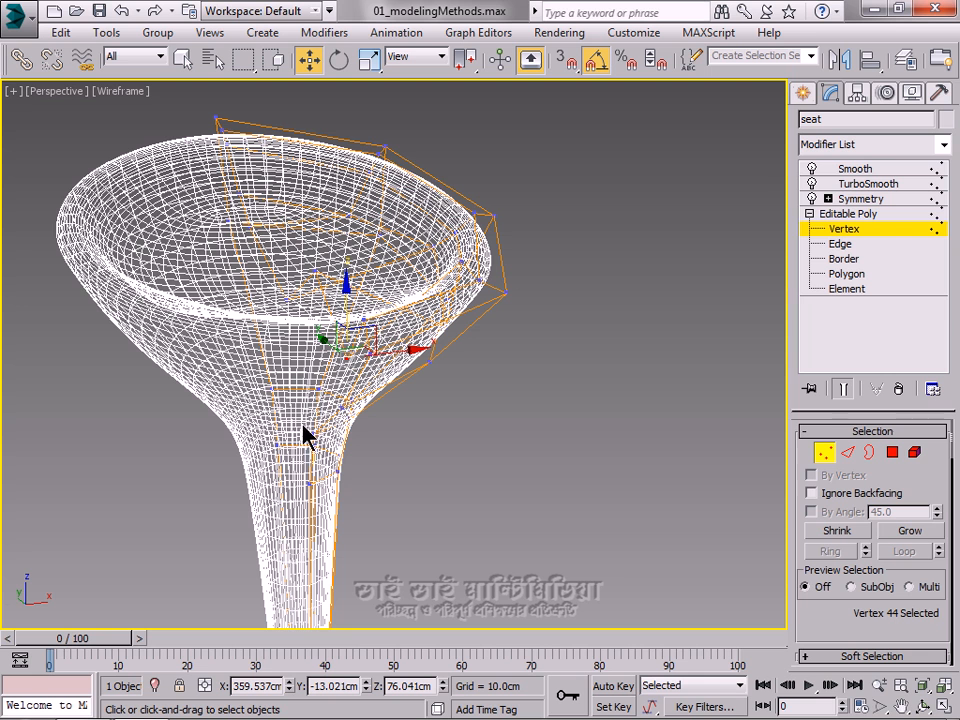
Step: Move two upper outer rim vertices of the seat inward along X, the one nearer the front to about X 372.4 cm
click(385, 148)
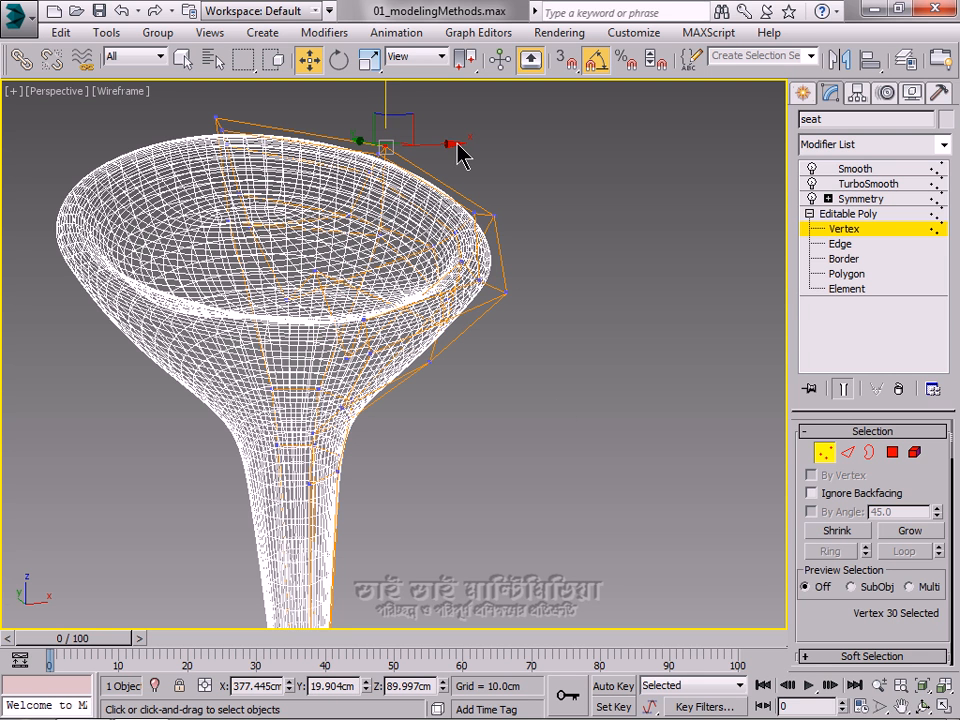
drag(455, 145, 295, 148)
click(495, 218)
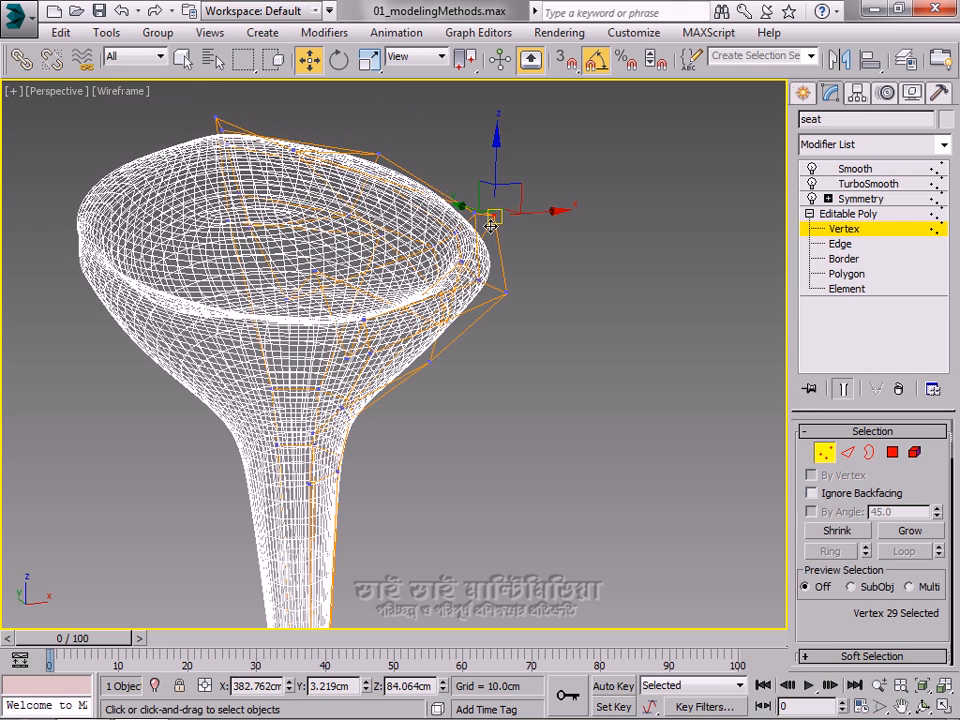
drag(558, 213, 470, 215)
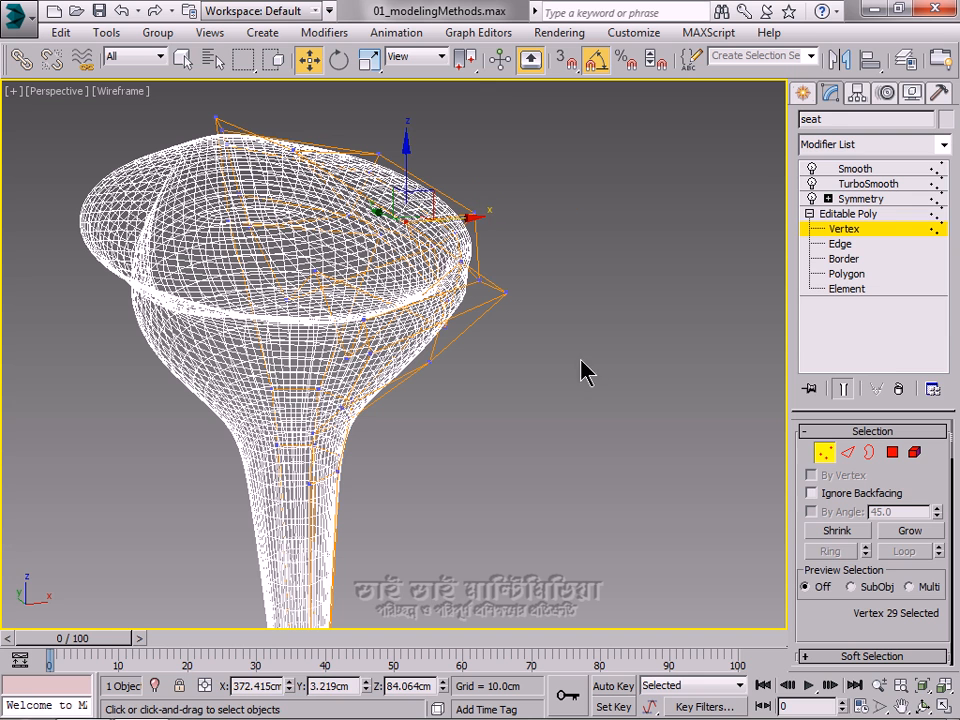
Step: Return the view to shaded display with edged faces, leave the seat's Vertex level and deselect the seat
click(561, 467)
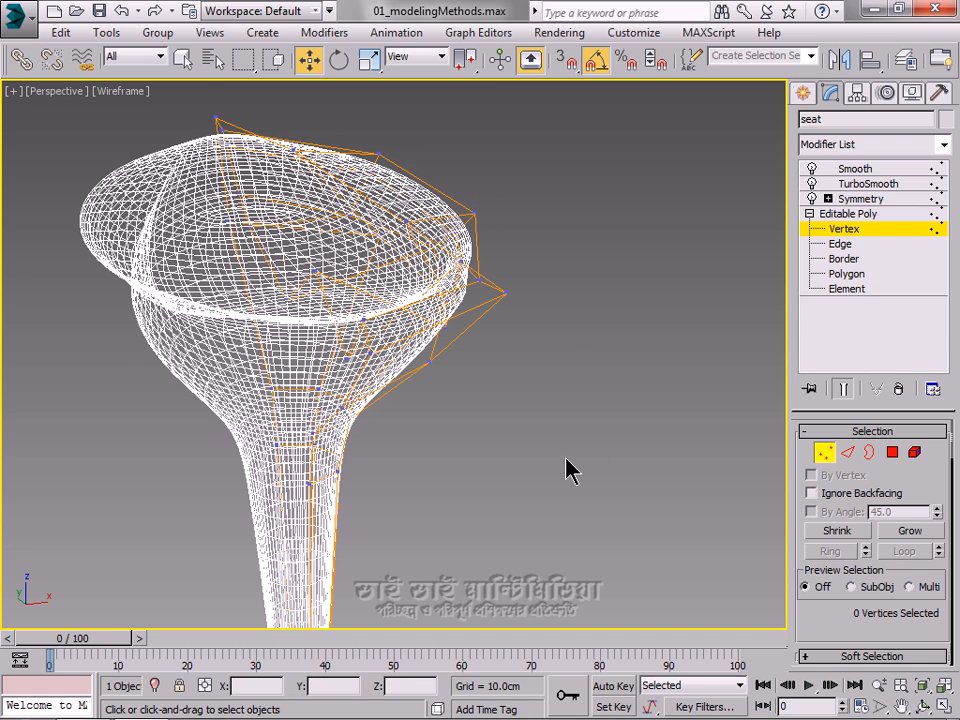
key(F3)
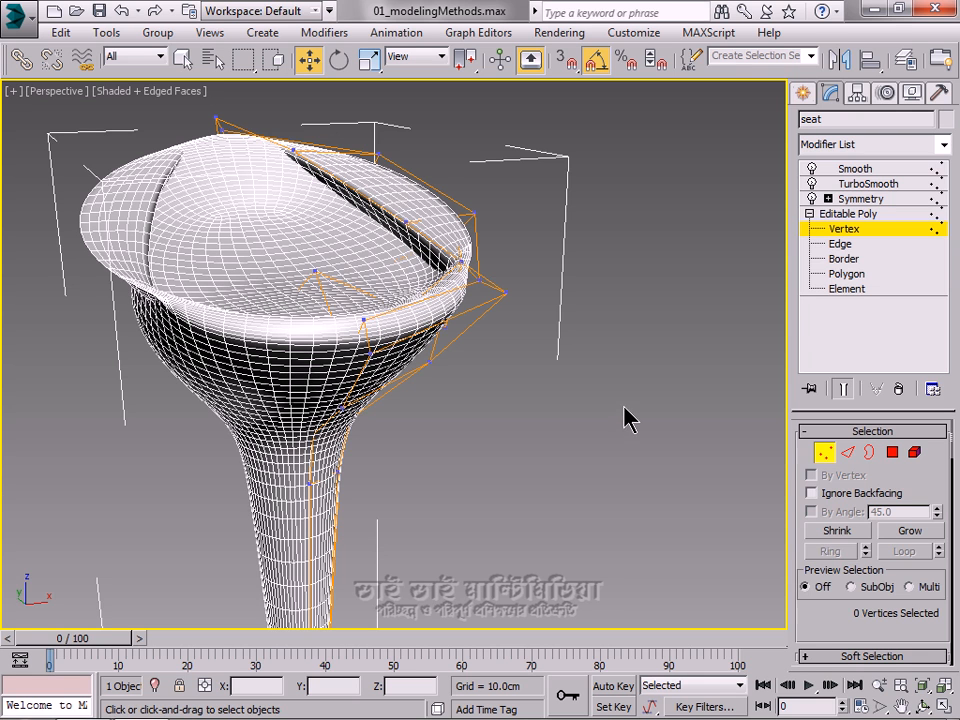
click(183, 60)
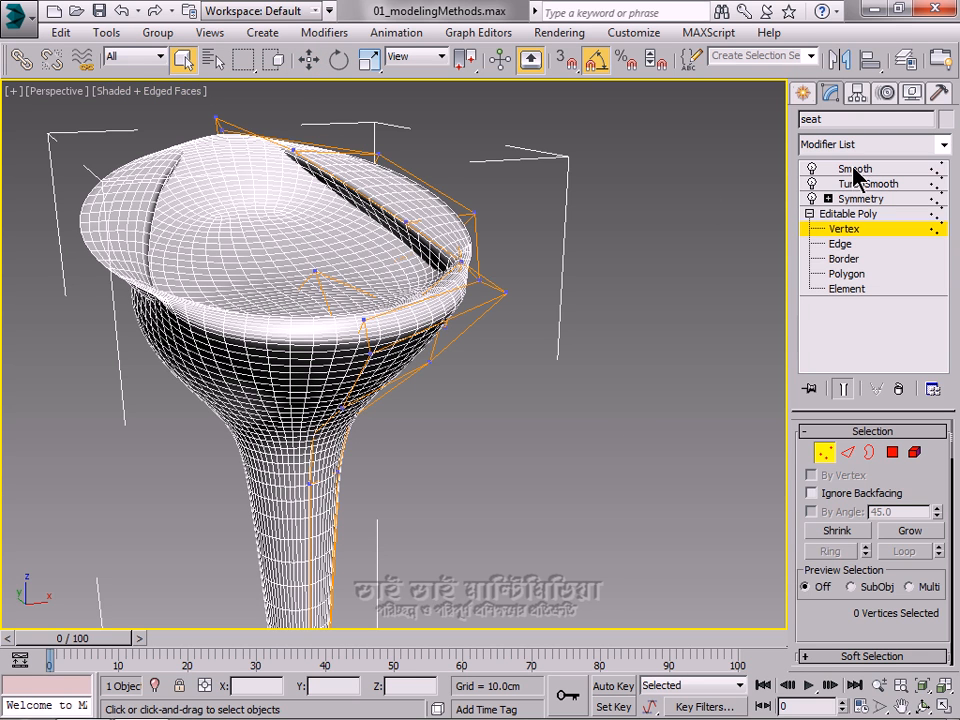
click(839, 215)
click(664, 246)
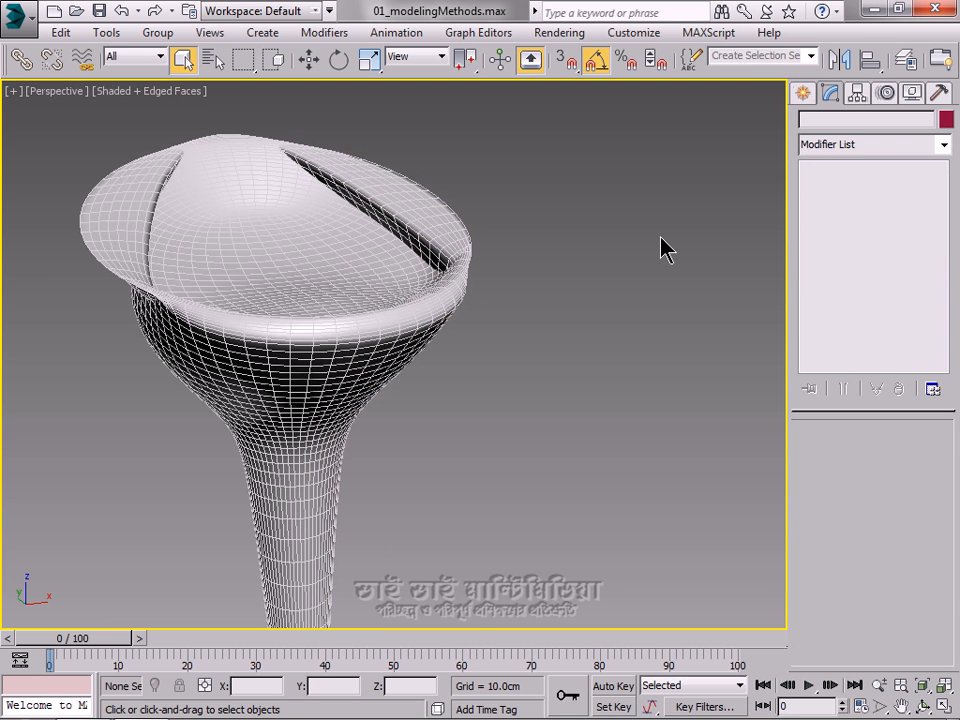
scroll(615, 270, down, 3)
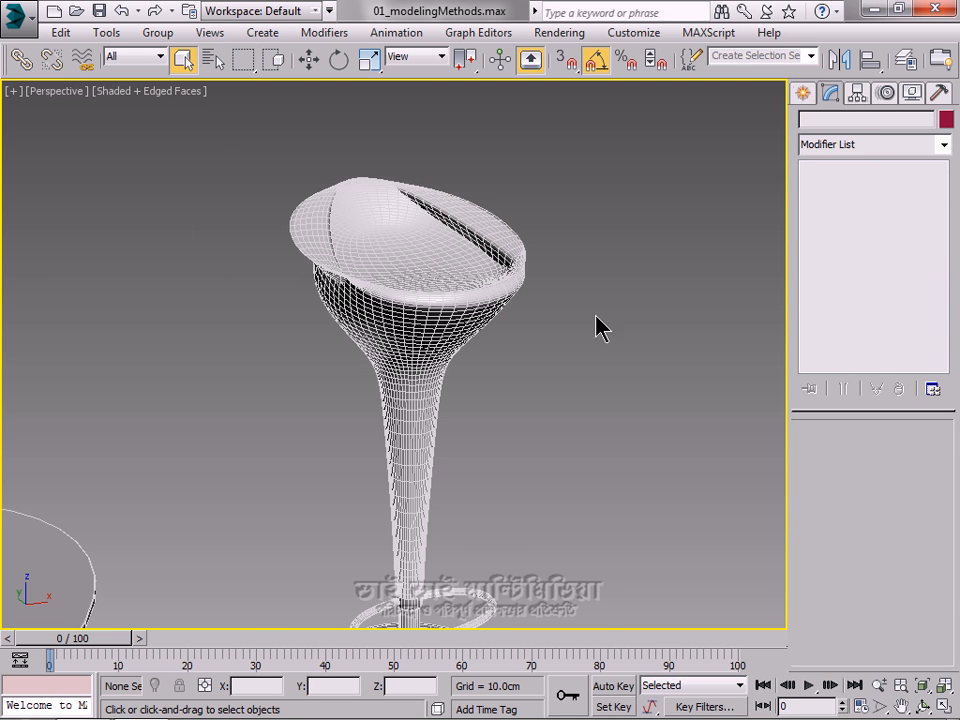
scroll(599, 376, down, 8)
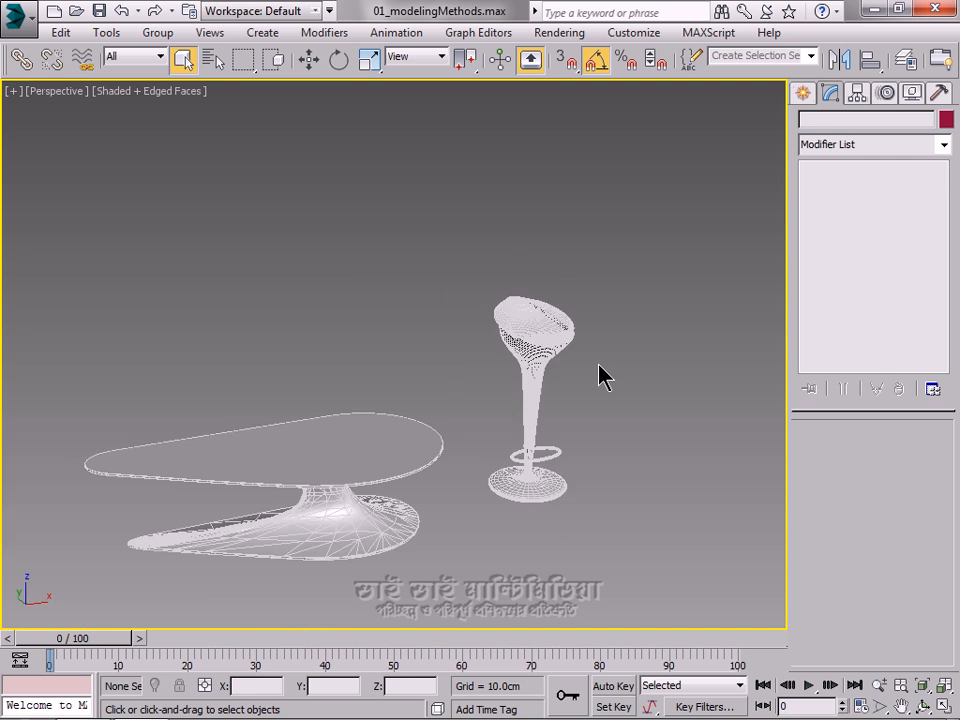
scroll(599, 376, up, 8)
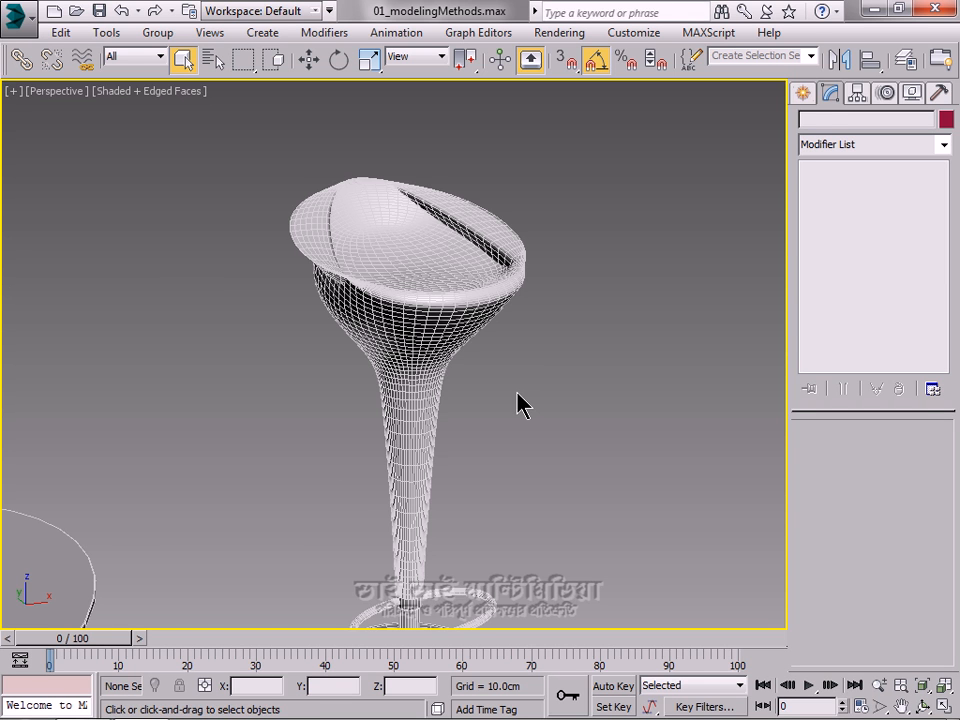
scroll(520, 404, down, 10)
scroll(520, 404, up, 5)
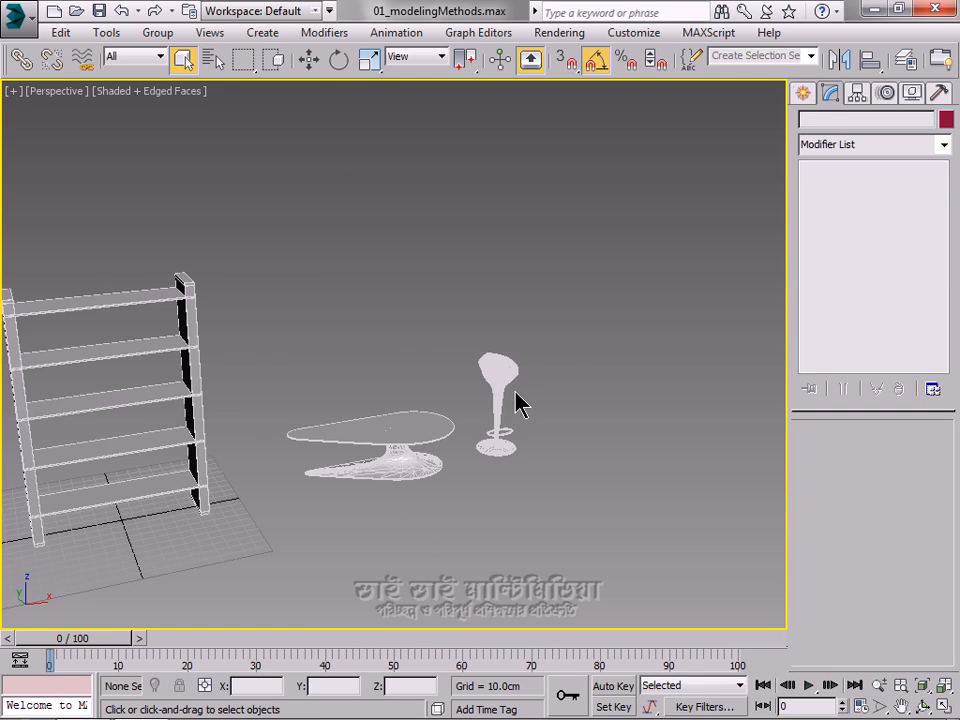